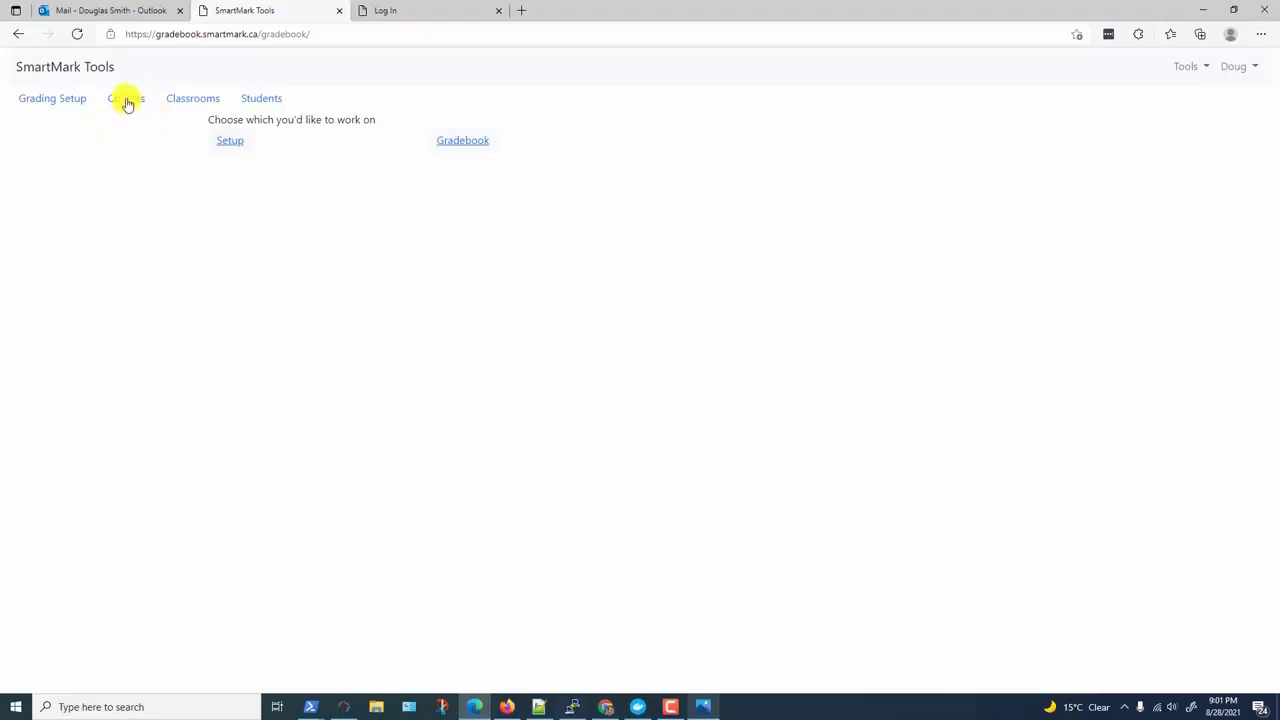
- Create a course named Math 8 with the grade level Grade 8-9
click(126, 99)
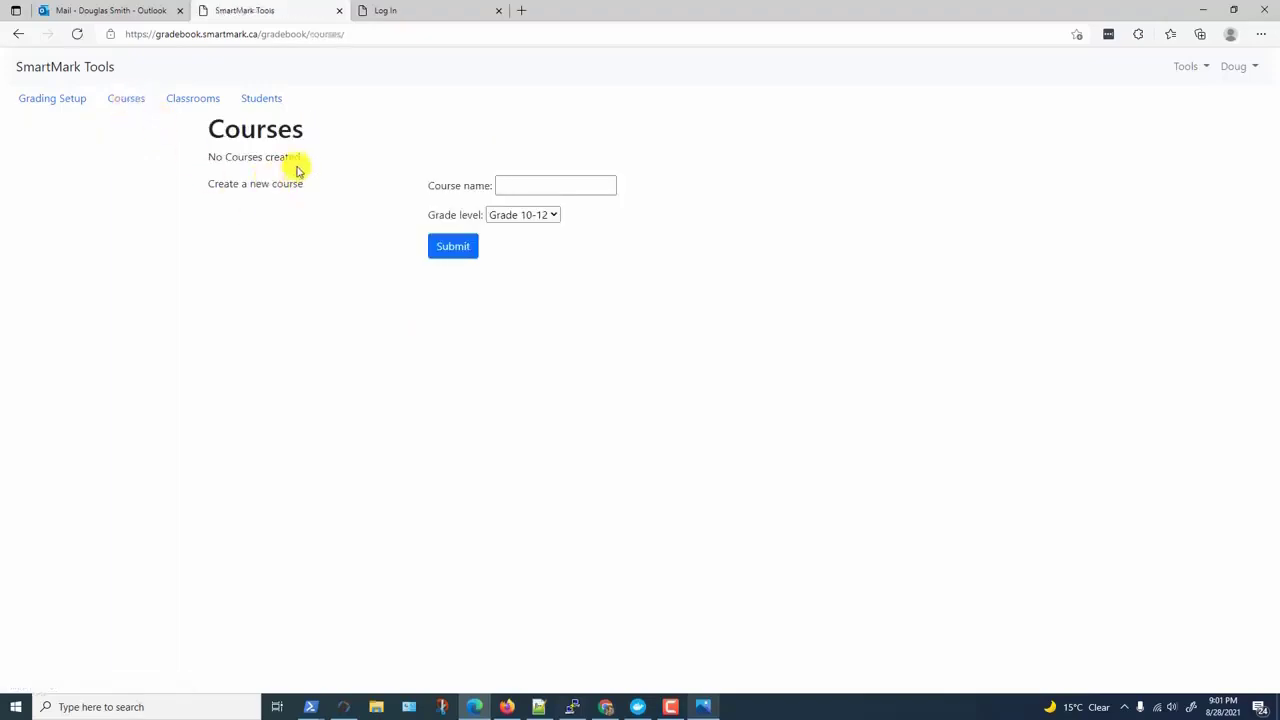
click(528, 189)
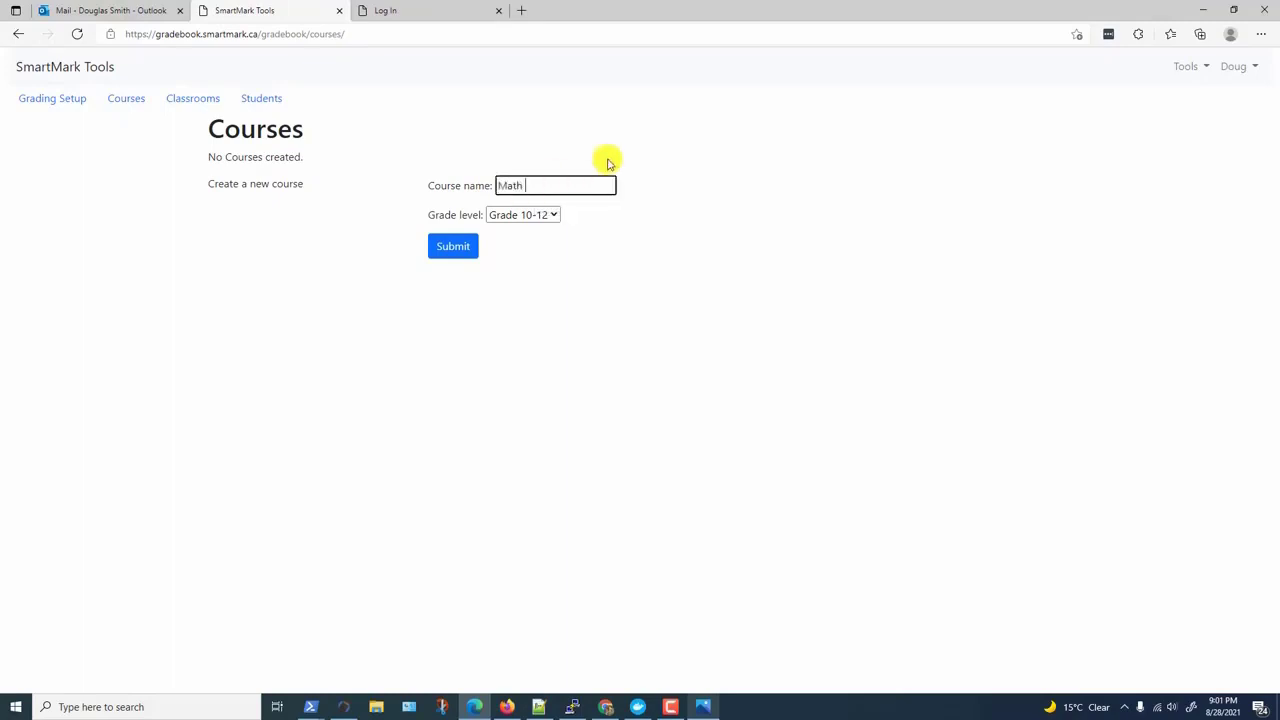
click(530, 214)
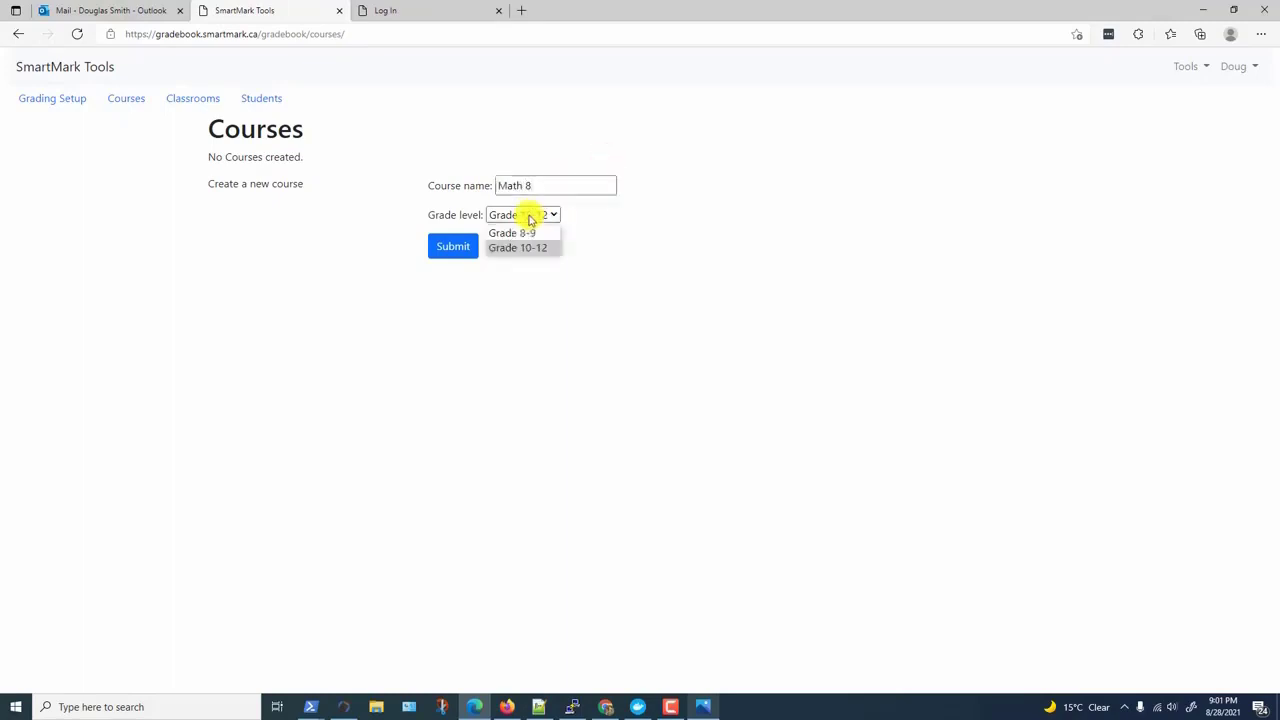
click(525, 230)
click(452, 248)
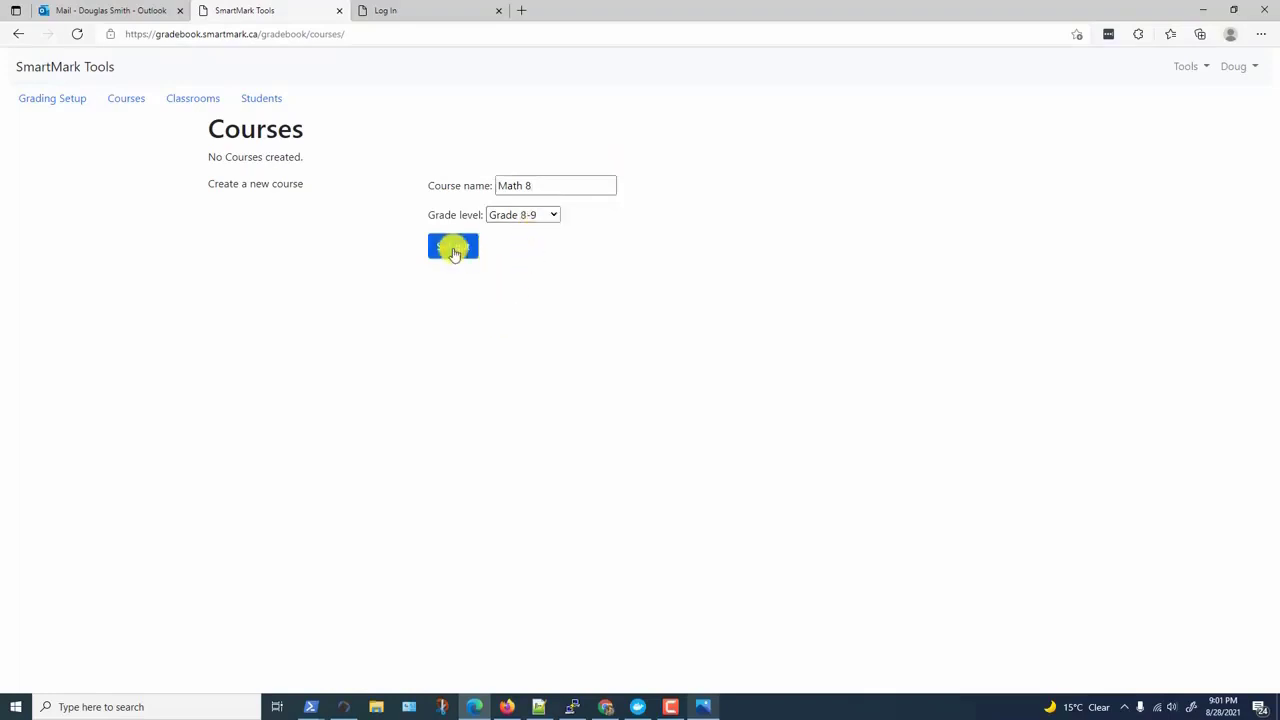
- Create a second course named Math 11 with the grade level Grade 10-12
click(535, 186)
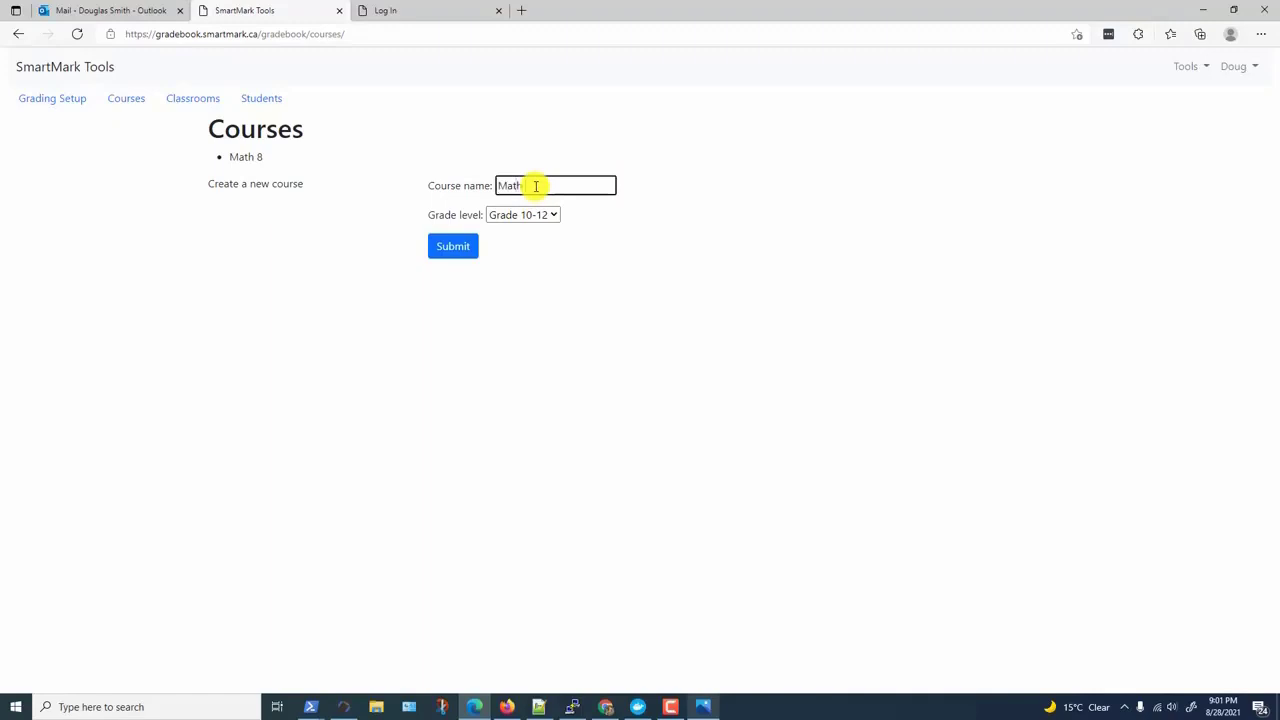
text(Math 11)
click(458, 247)
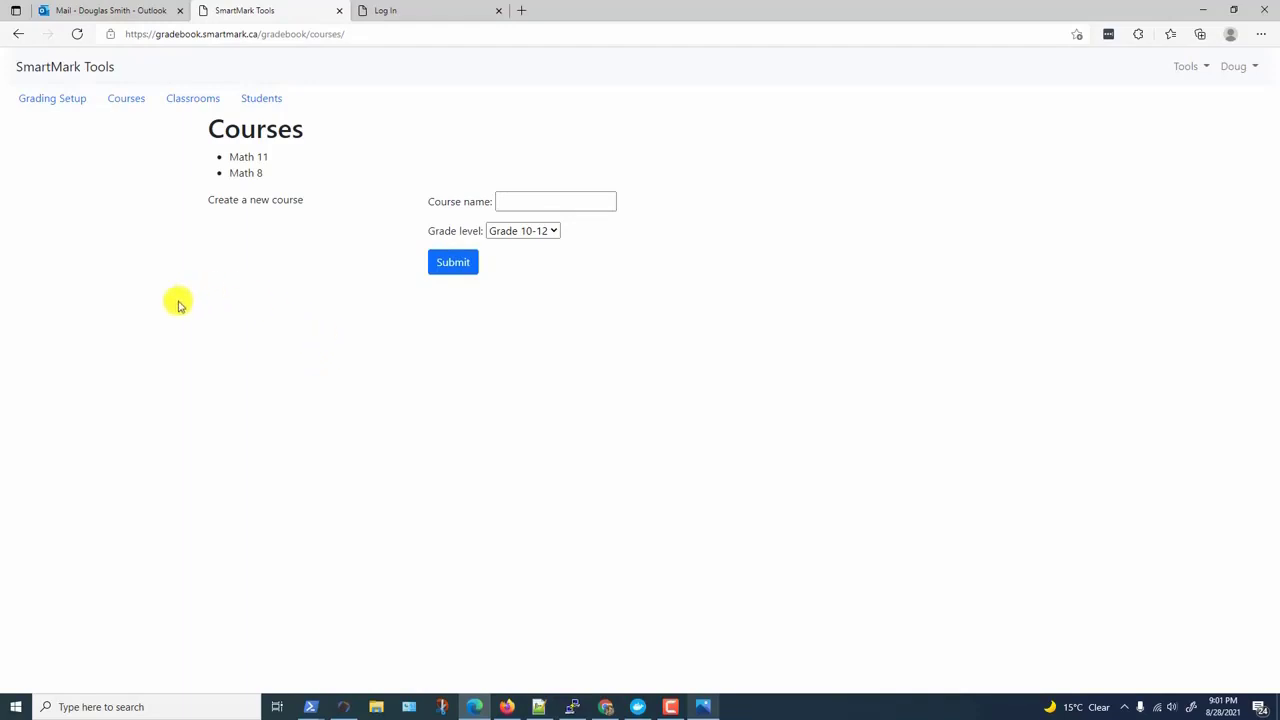
- Create a classroom named Period 1 for the Math 8 course
click(201, 104)
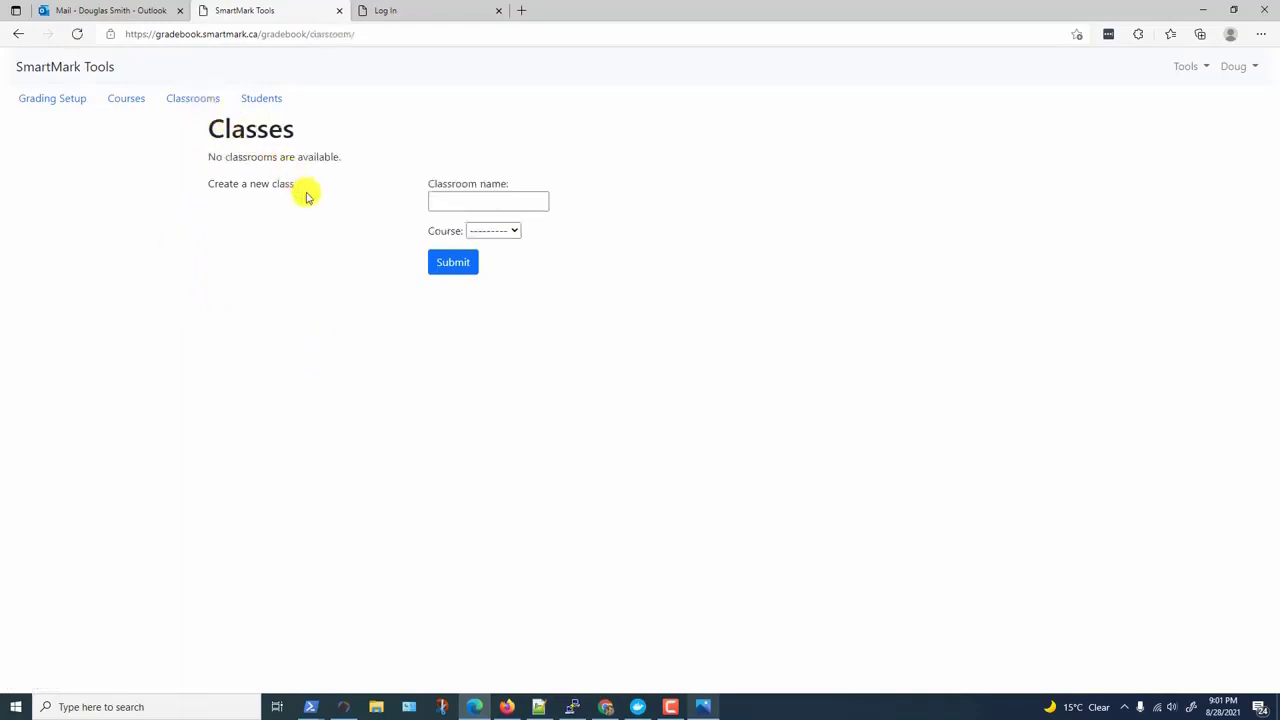
click(465, 202)
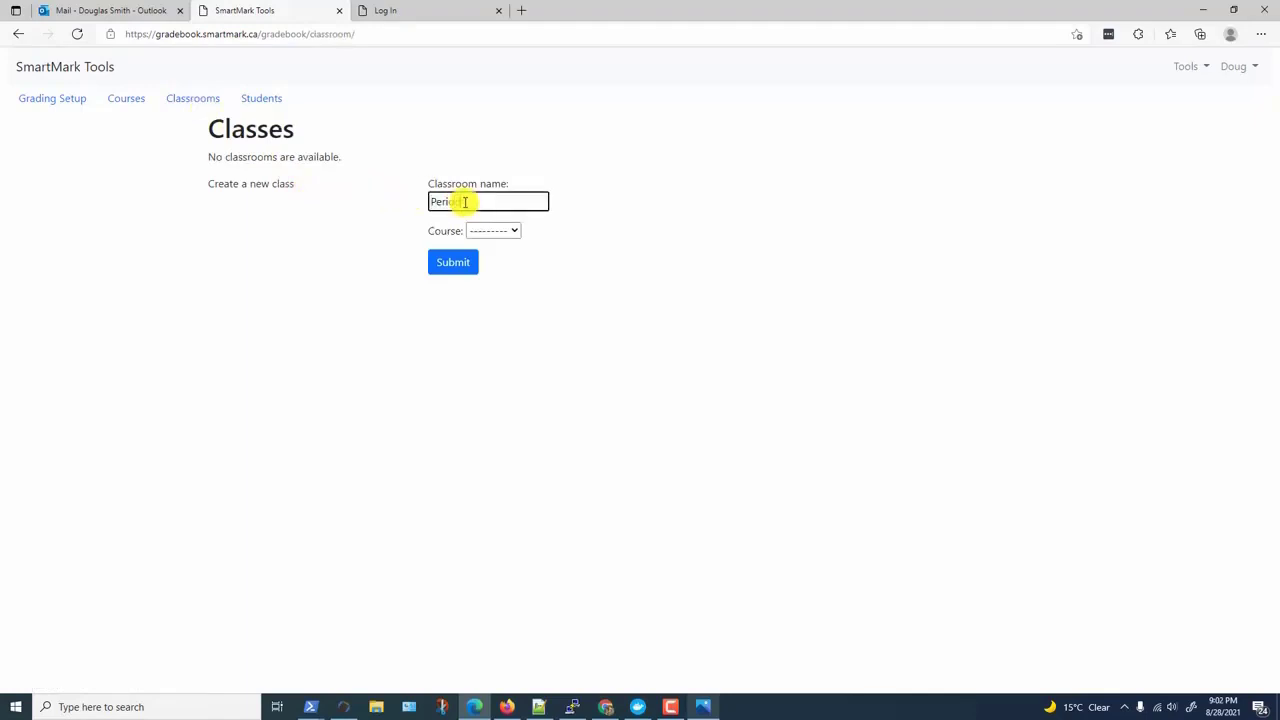
text(Period 1)
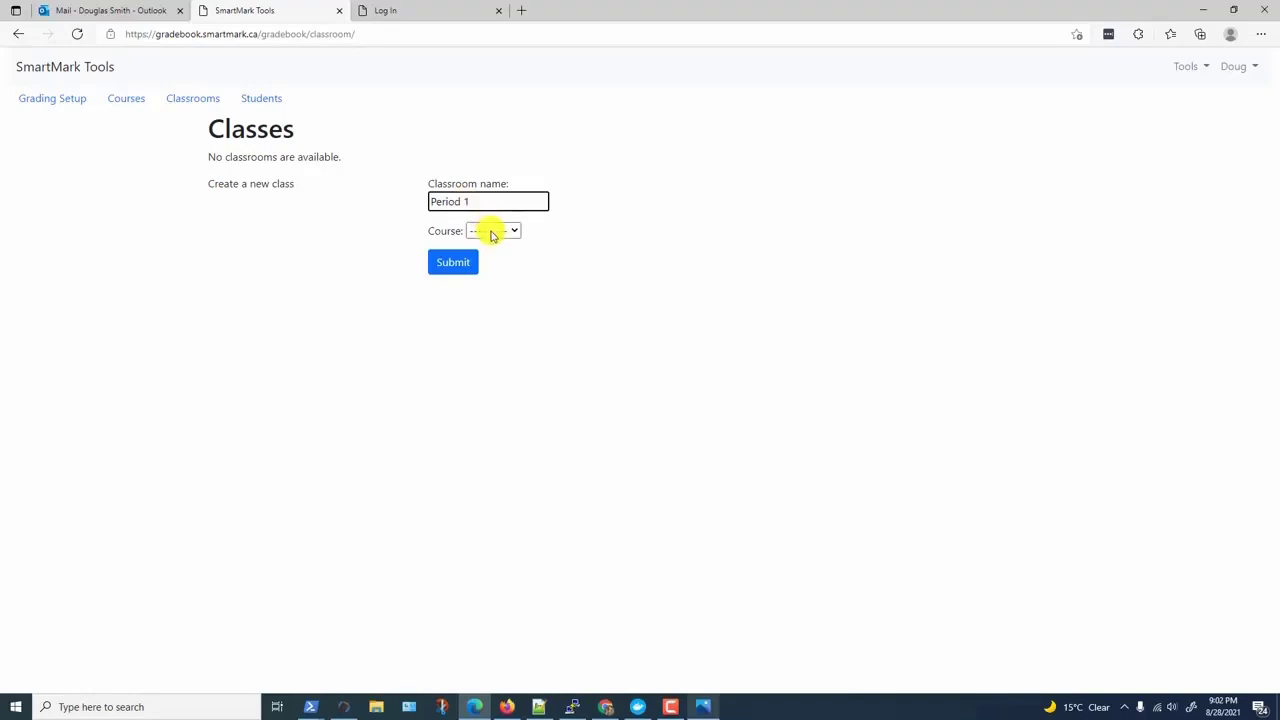
click(491, 232)
click(486, 263)
click(456, 266)
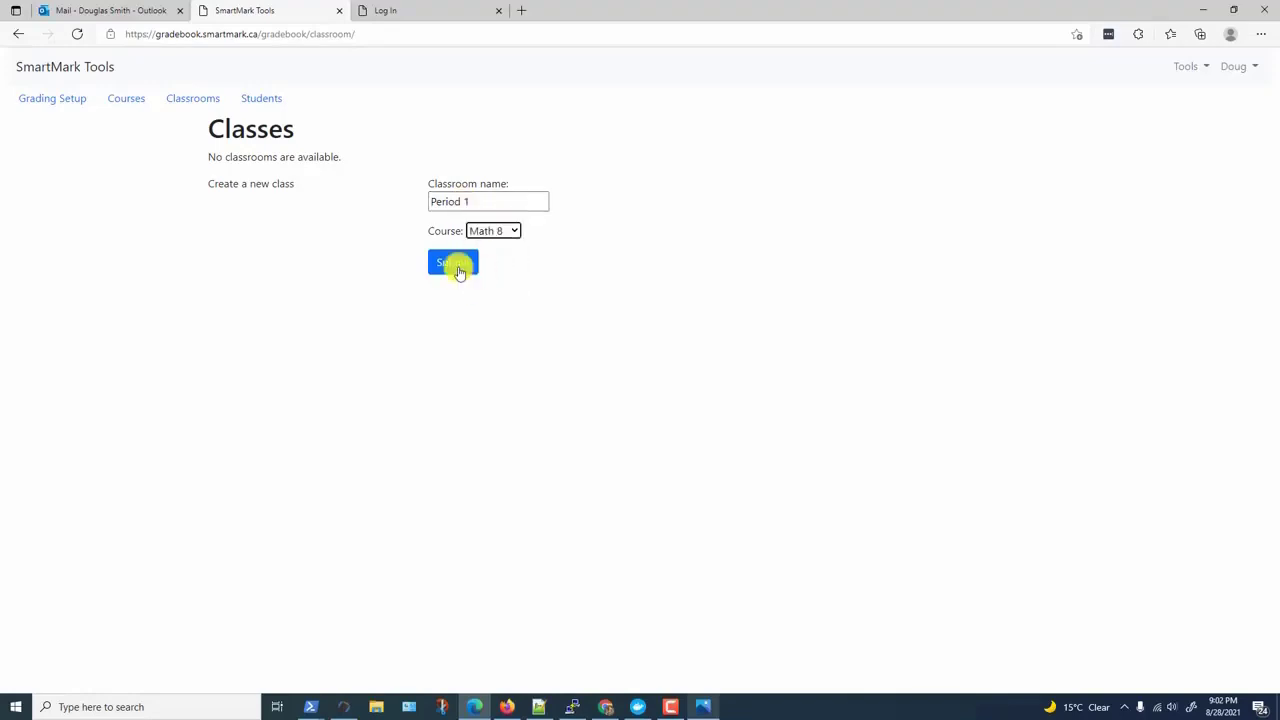
- Create a classroom named Period 2, also assigned to the Math 8 course
click(464, 203)
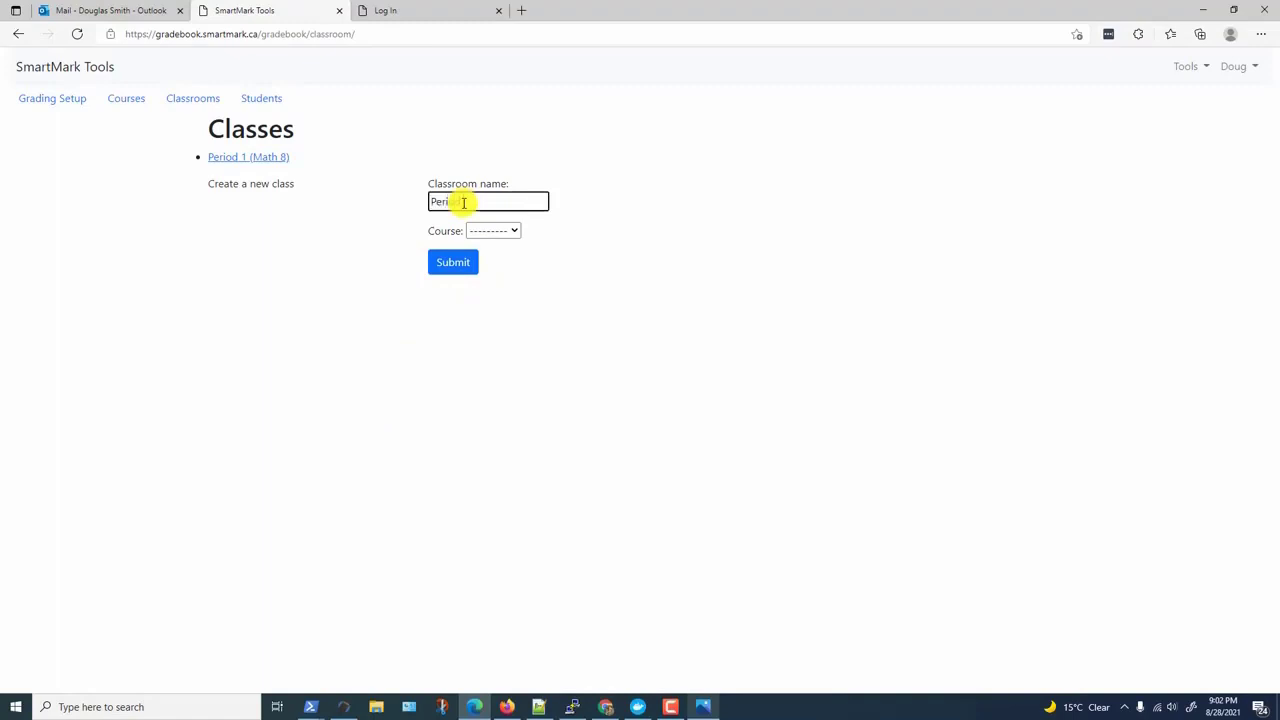
text(Period 2)
click(480, 231)
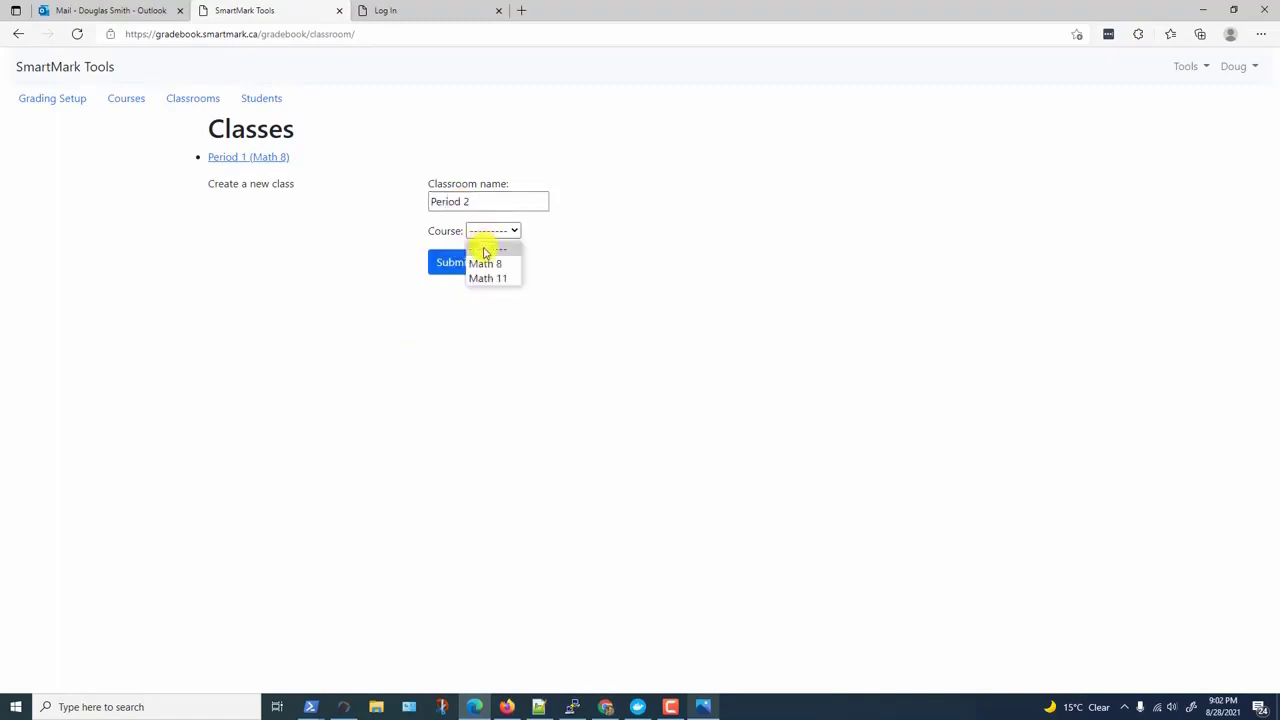
click(488, 263)
click(455, 270)
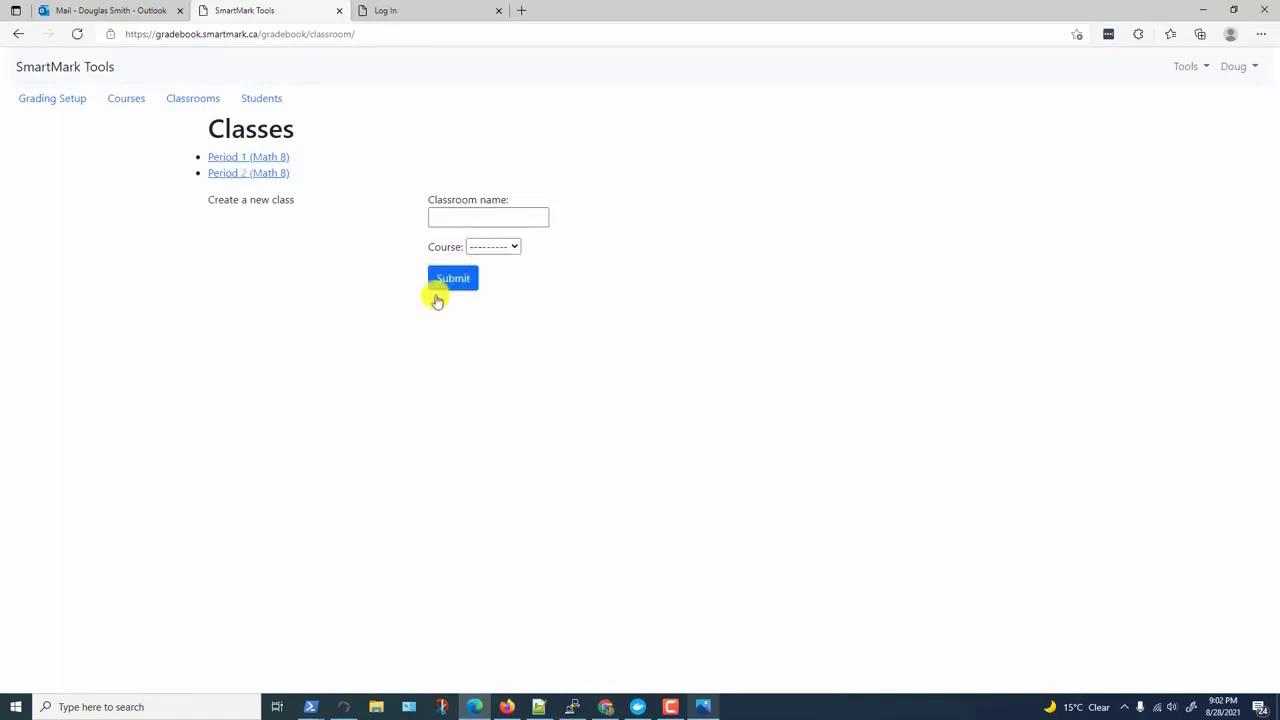
- Create a classroom named Period 3 for the Math 11 course
click(477, 210)
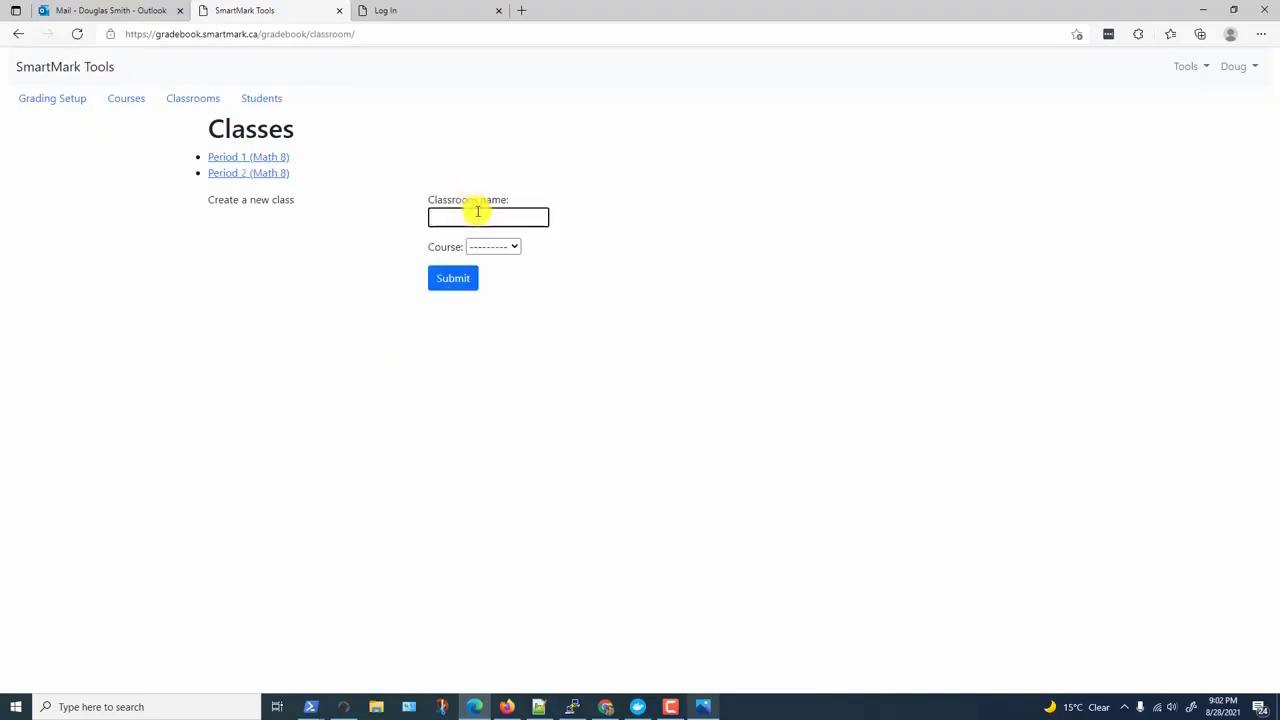
text(Period 3)
click(502, 248)
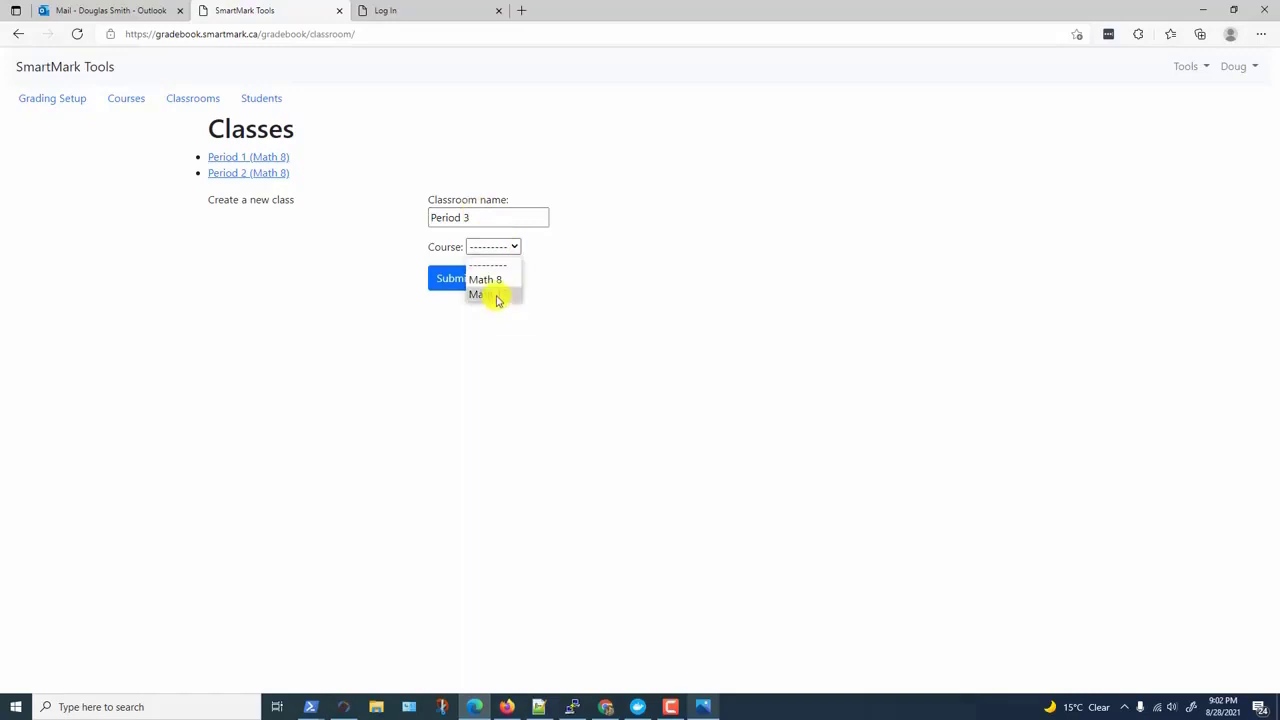
click(490, 295)
click(457, 284)
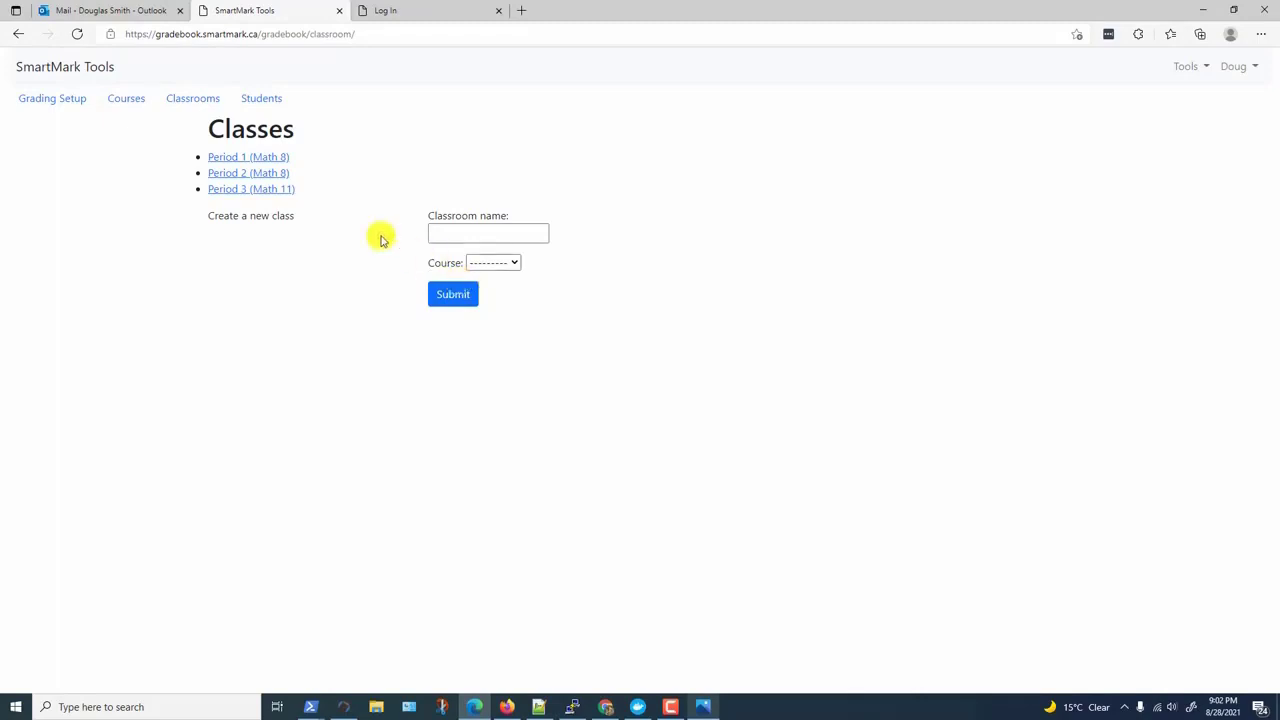
- Rename the Period 1 classroom as Block 1 and return to the list of classes
click(268, 162)
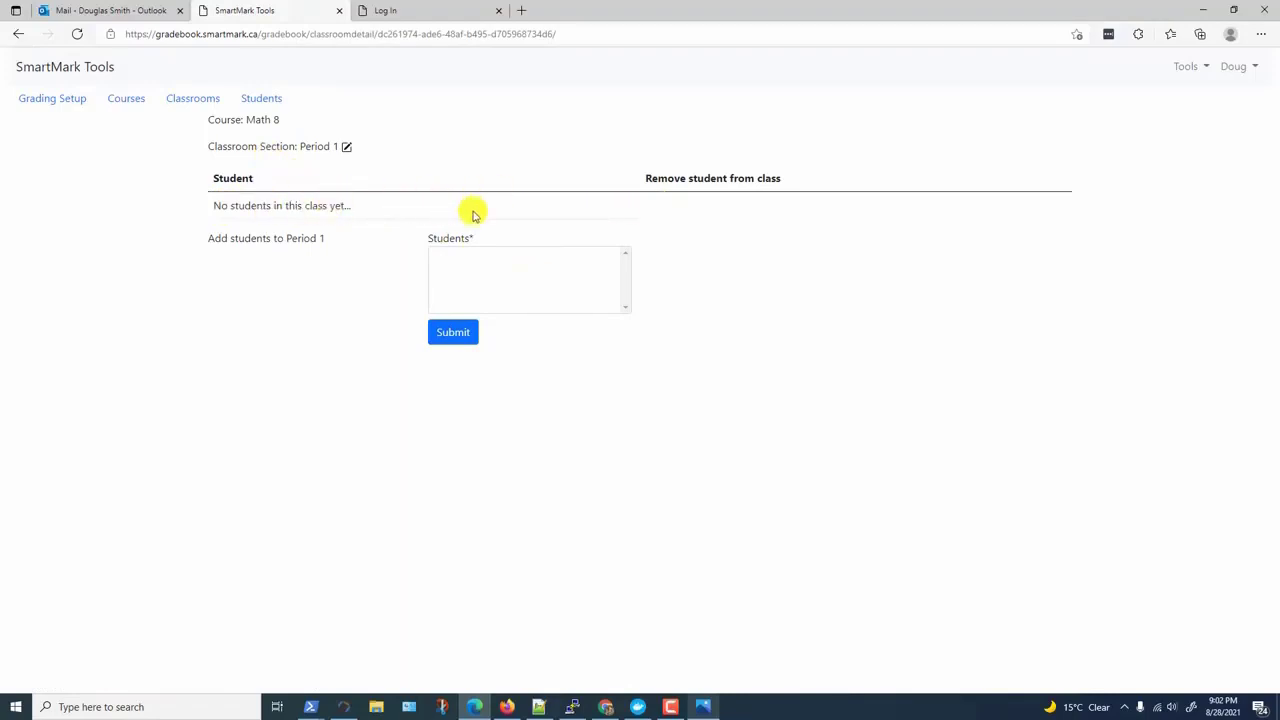
click(347, 150)
drag(343, 141, 181, 148)
text(Blo)
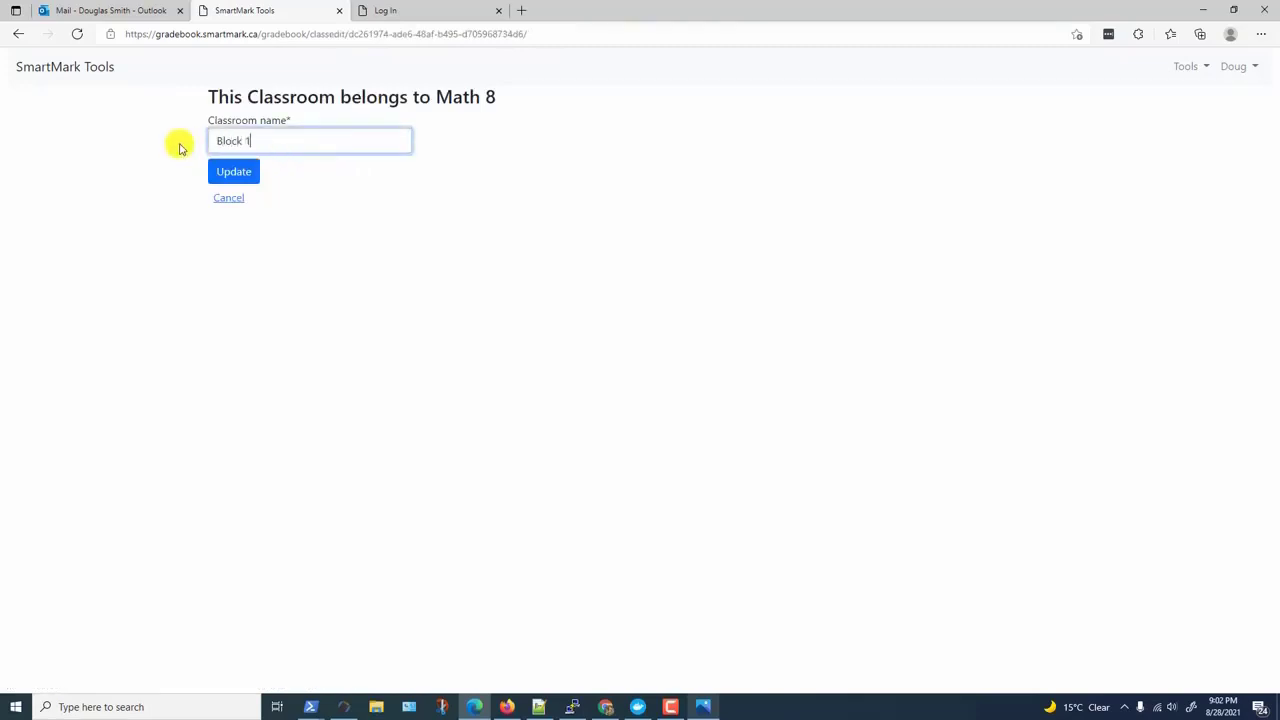
text(ck 1)
click(223, 171)
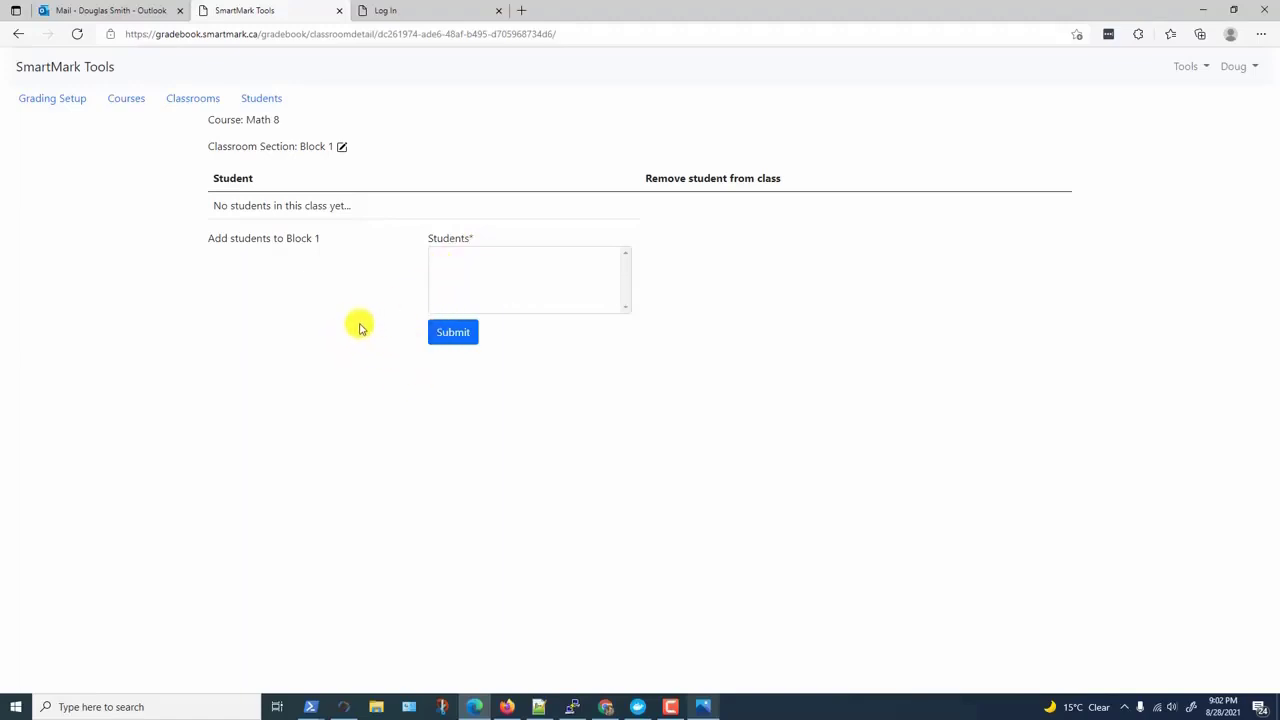
click(192, 99)
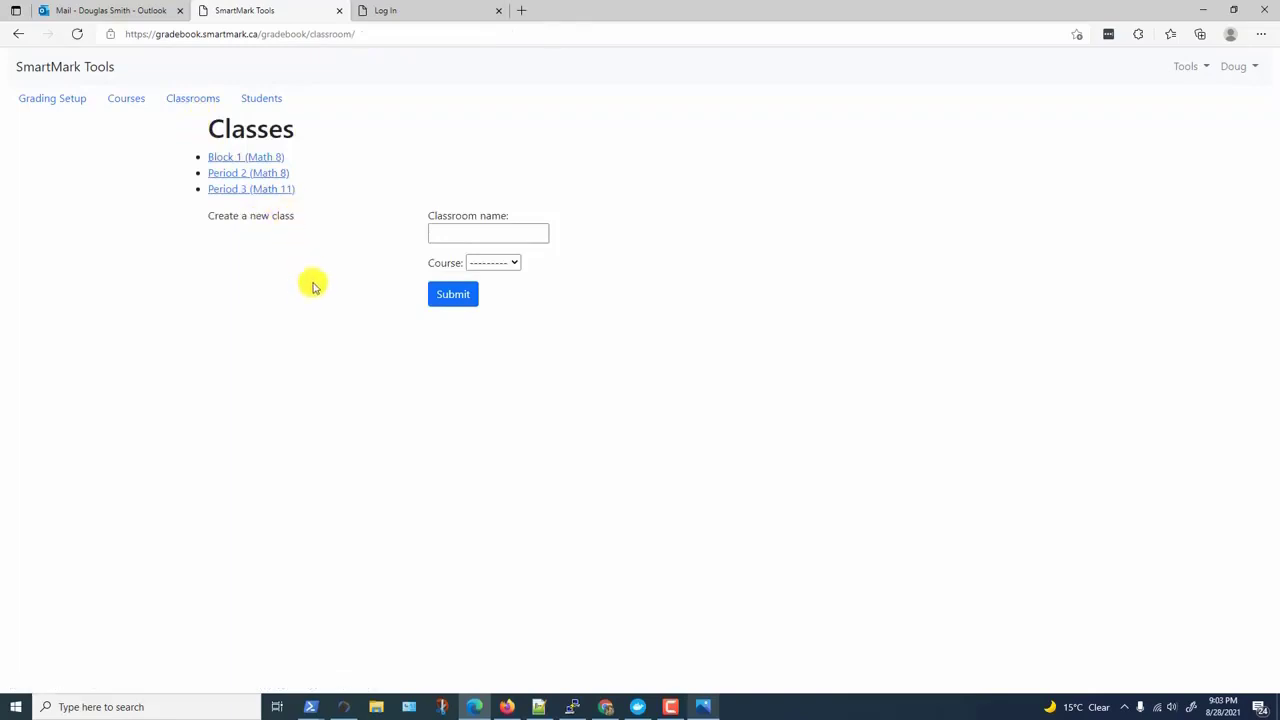
- Open the form for adding a list of students to the Block 1 class
click(262, 100)
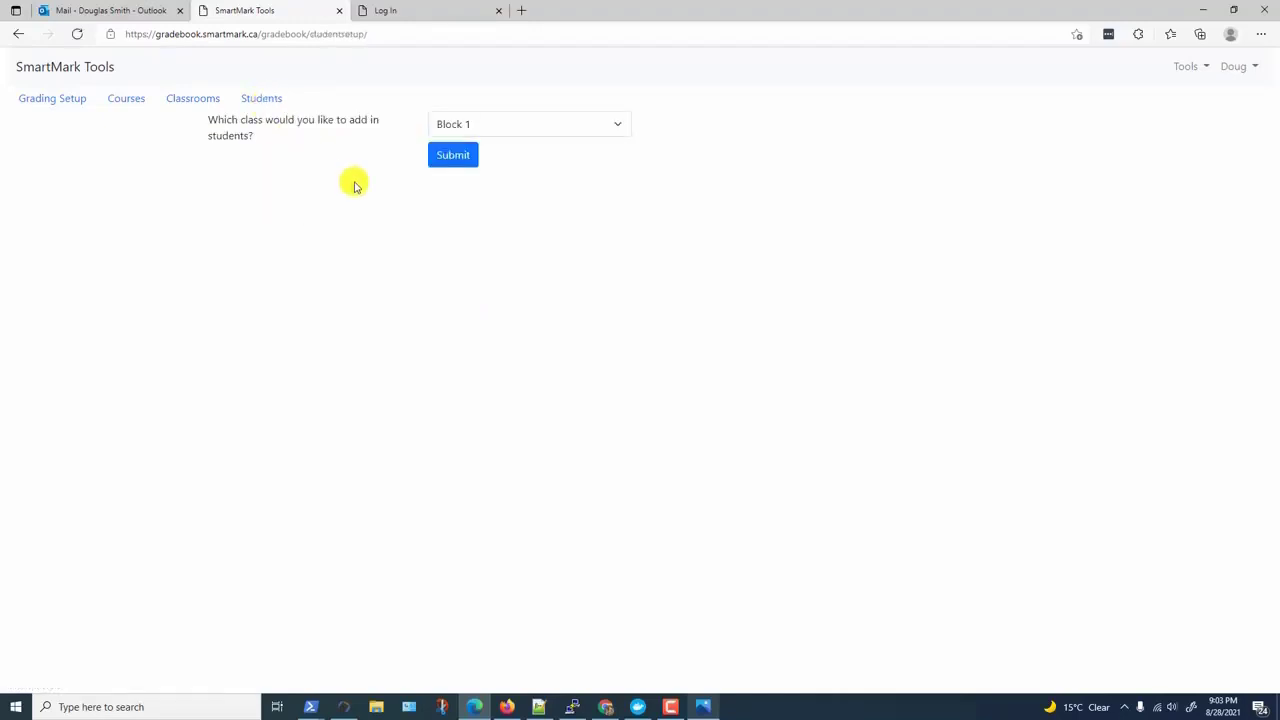
click(497, 124)
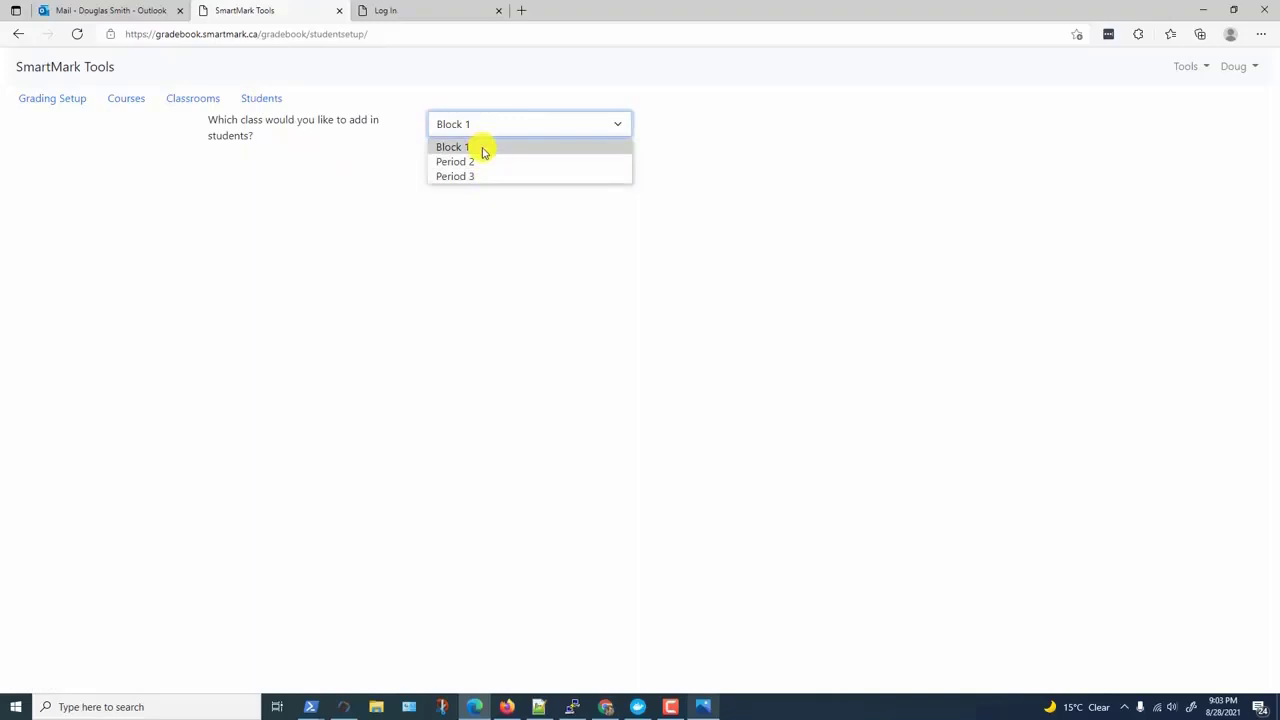
click(483, 151)
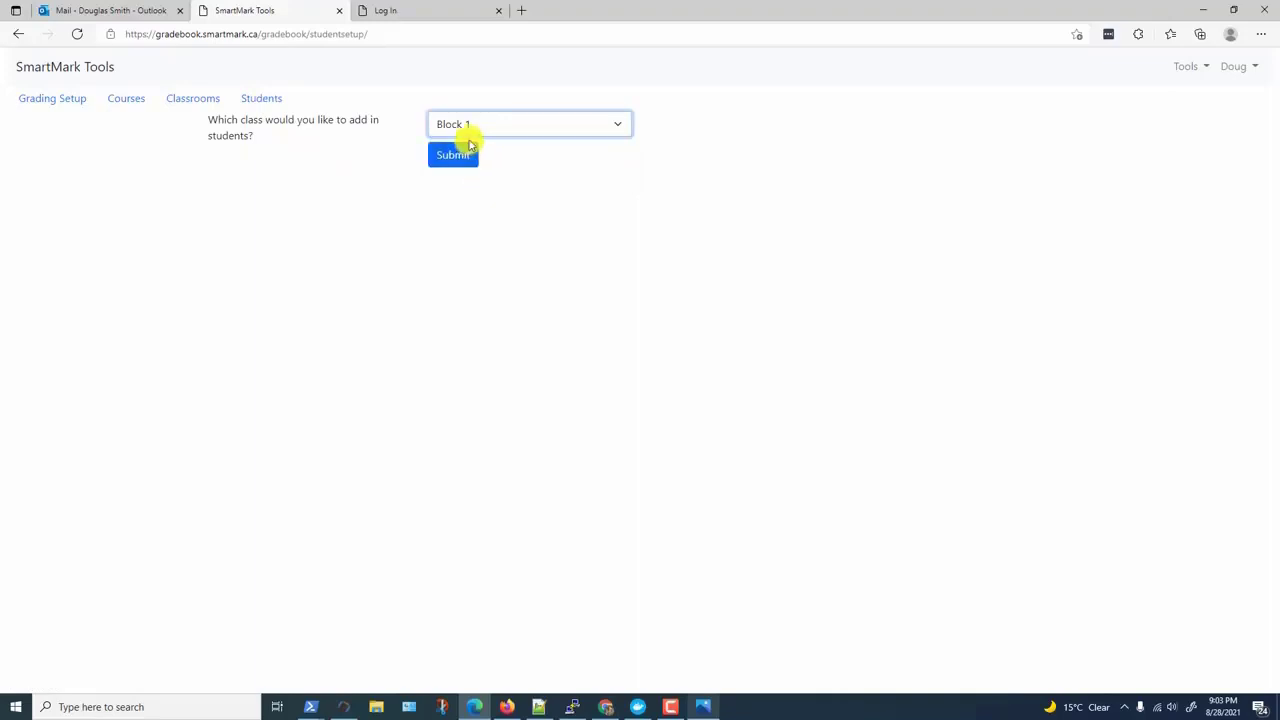
click(462, 157)
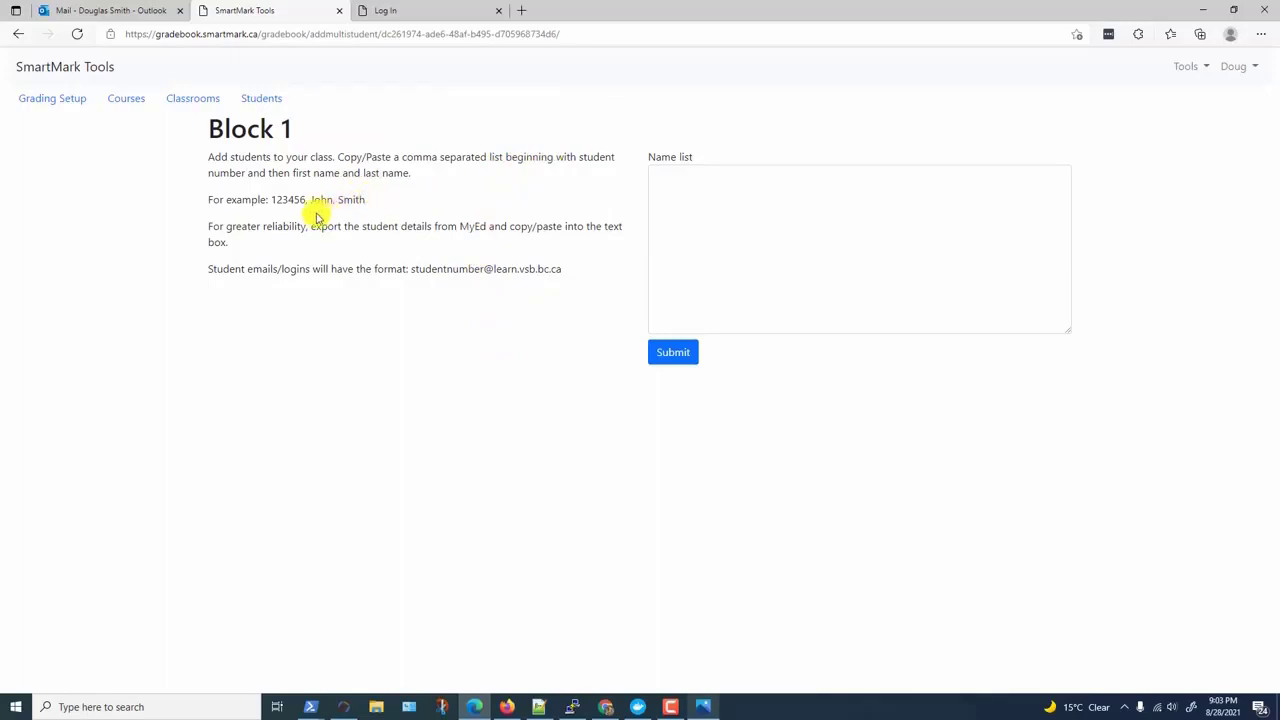
click(657, 182)
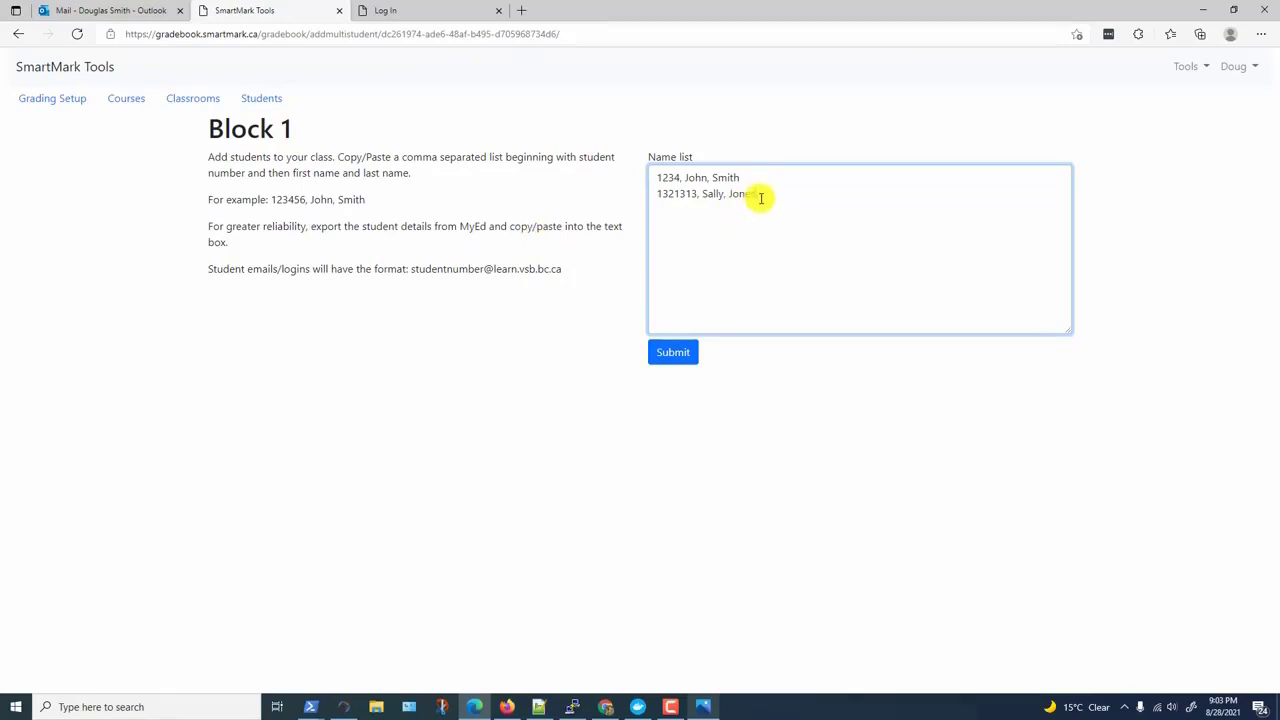
drag(761, 195, 663, 177)
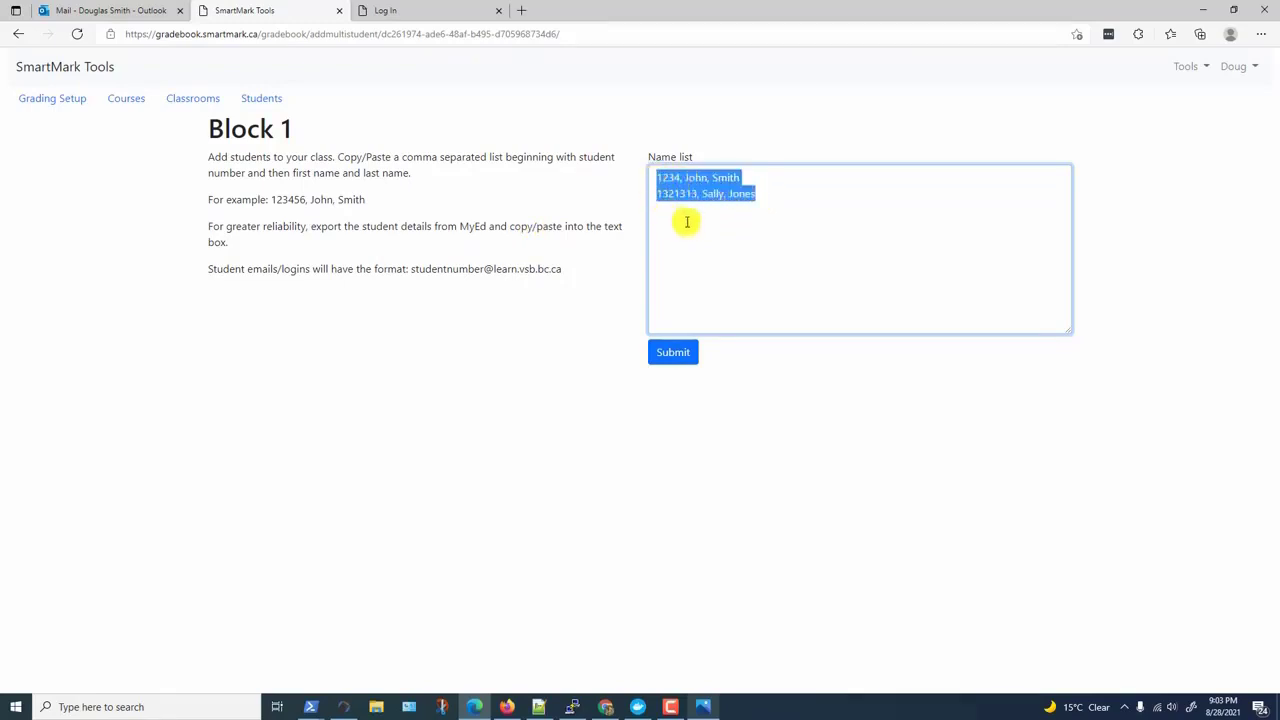
key(Delete)
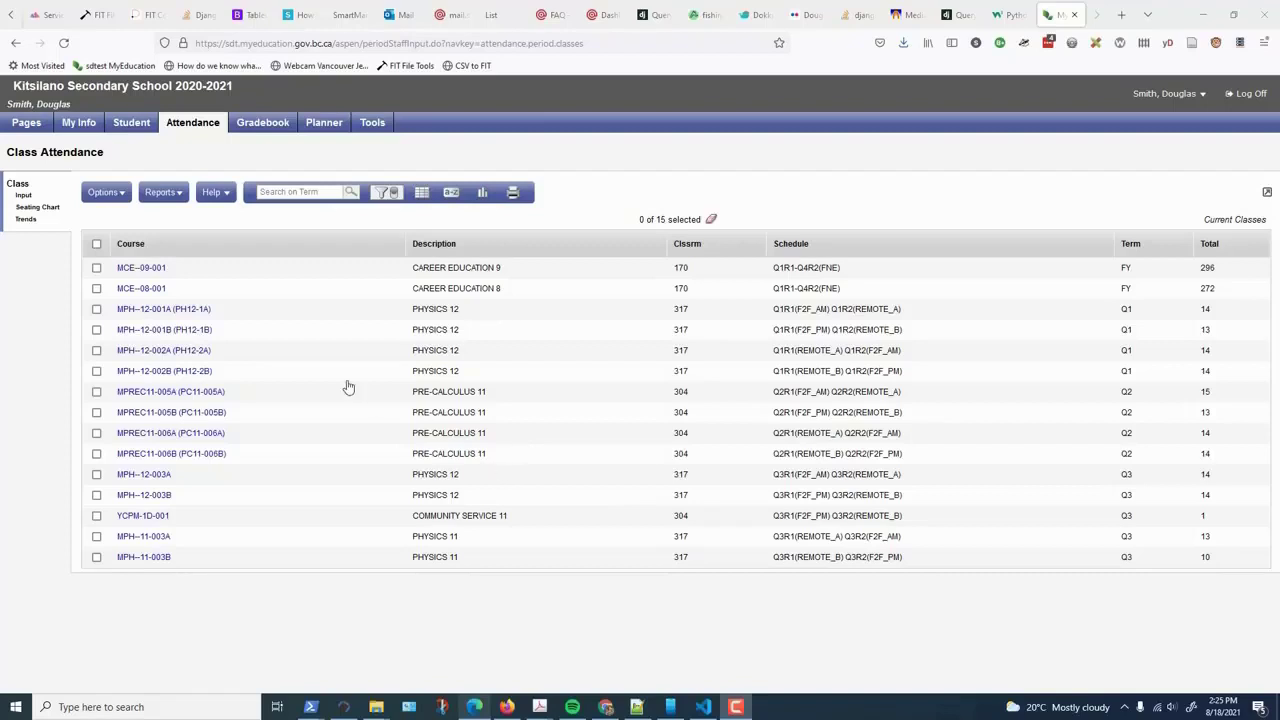
- Switch to MyEducation BC, open the class attendance for Physics 12 section PH12-1A, and dismiss the meeting date message
click(196, 133)
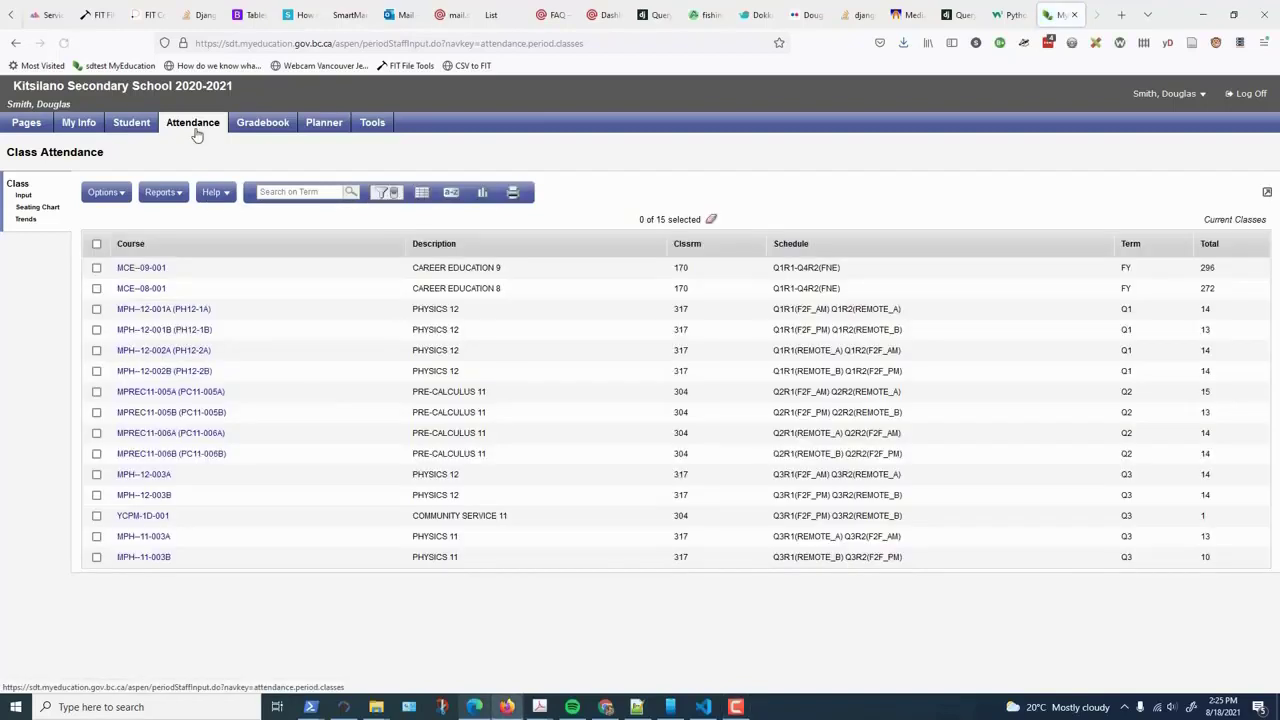
click(156, 312)
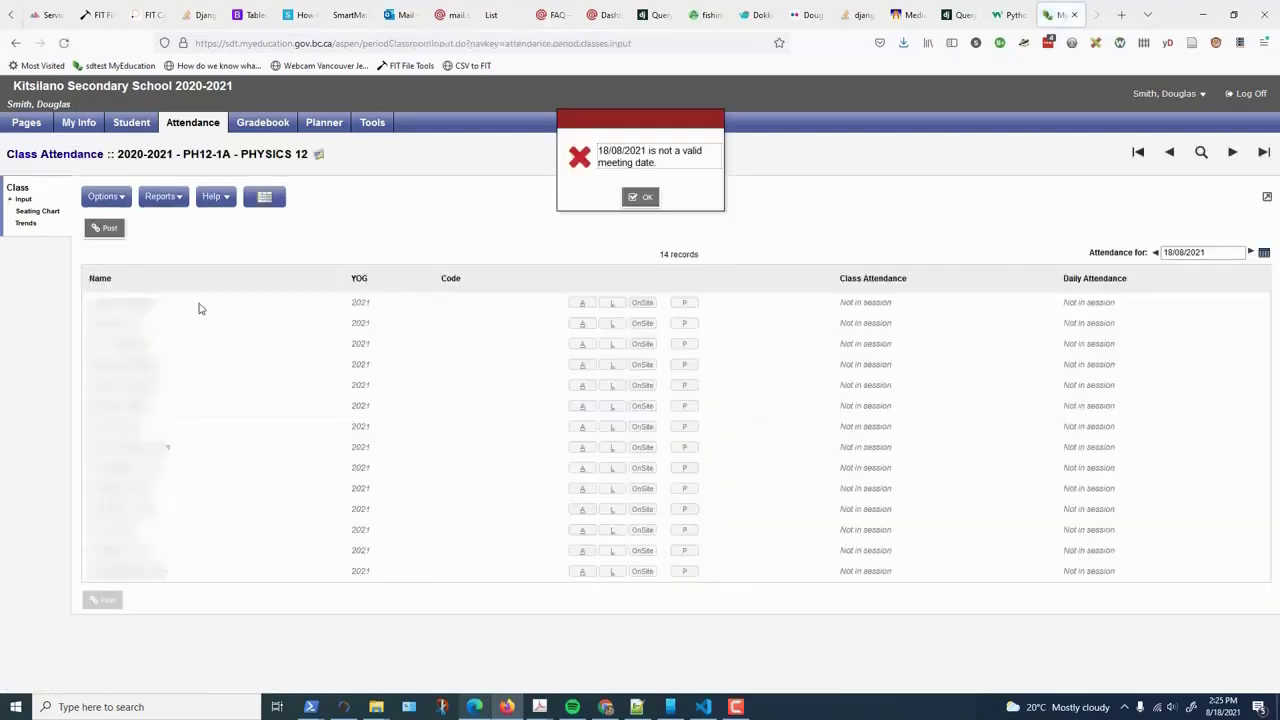
click(634, 199)
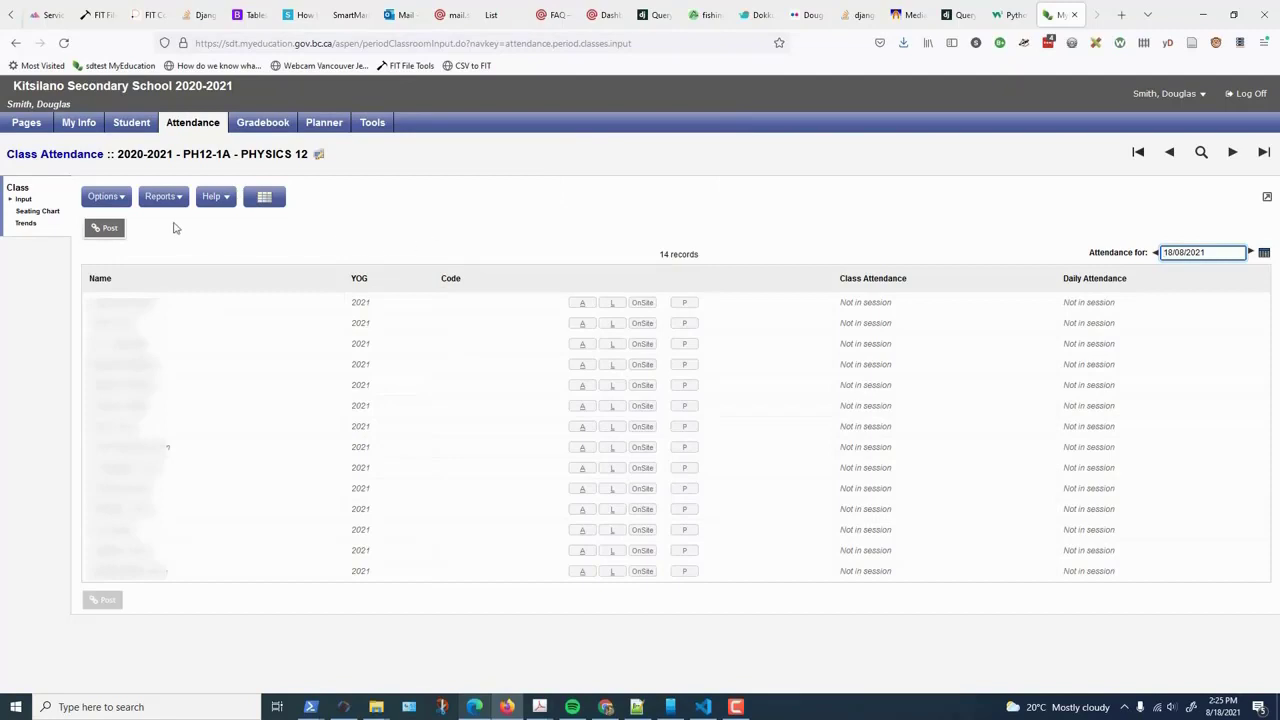
- Start a new Quick Report for the class with the Simple report type and proceed to the field selection
click(175, 205)
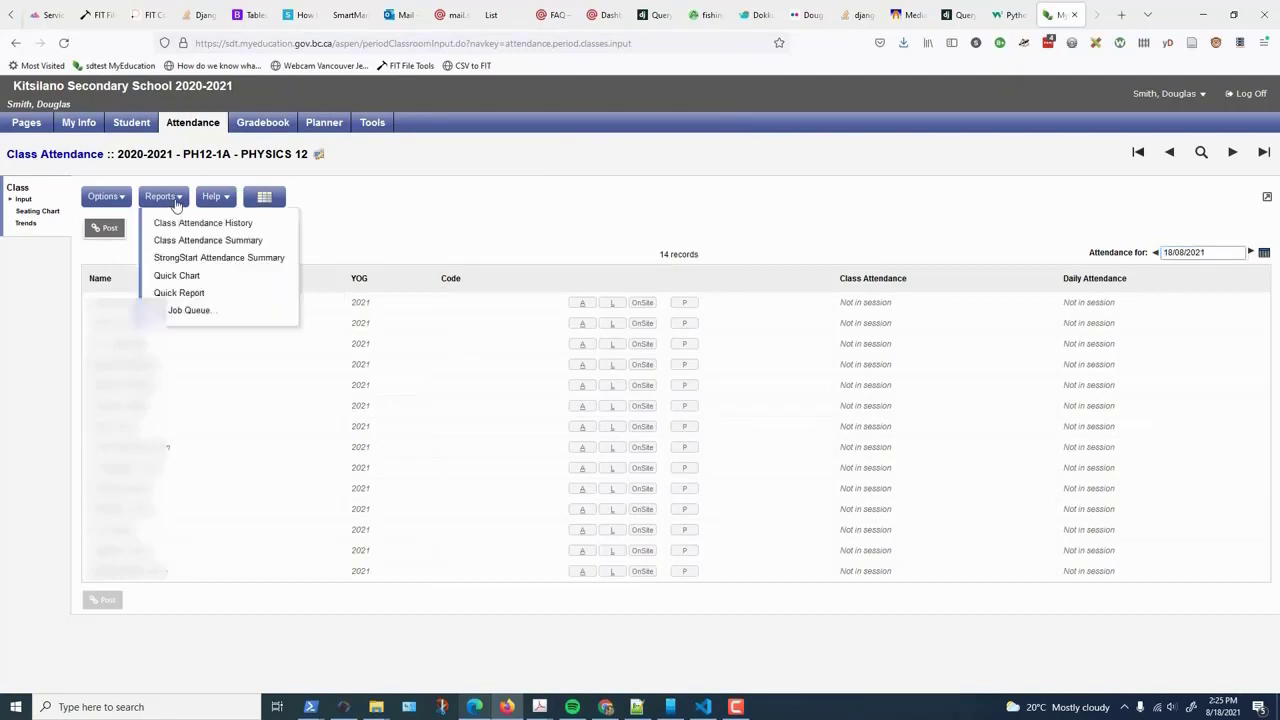
click(180, 293)
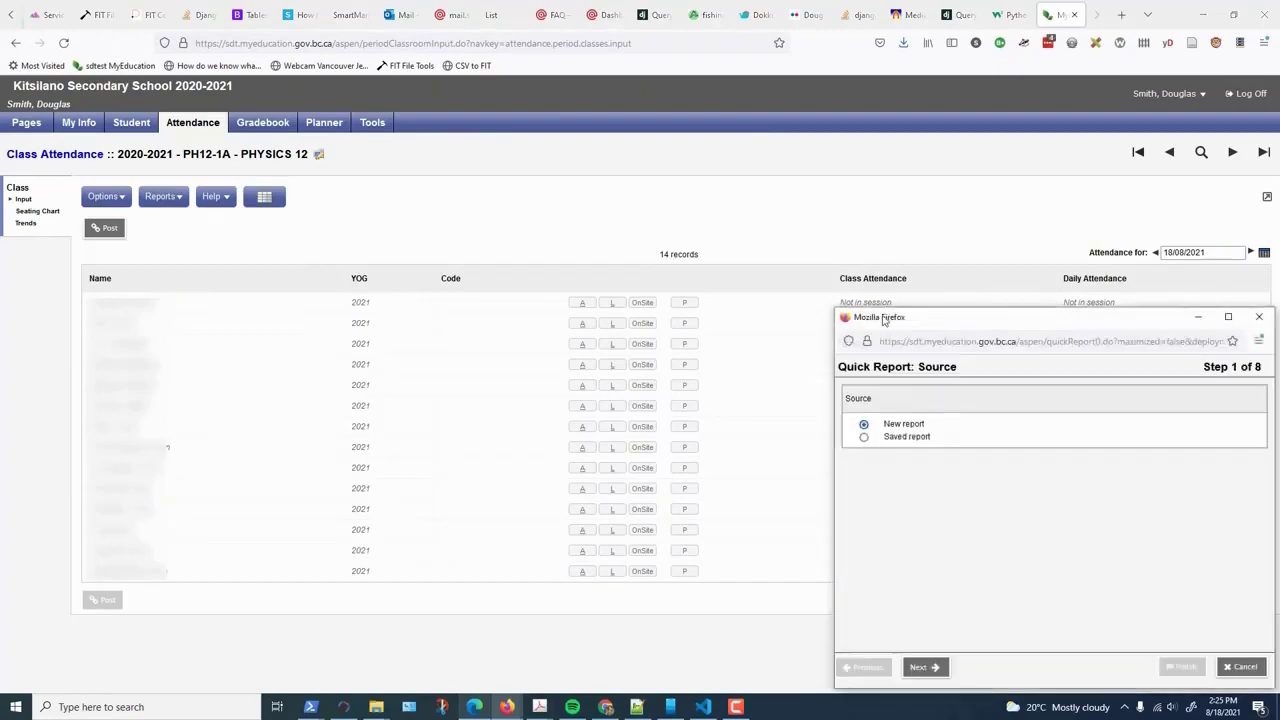
drag(946, 318, 474, 171)
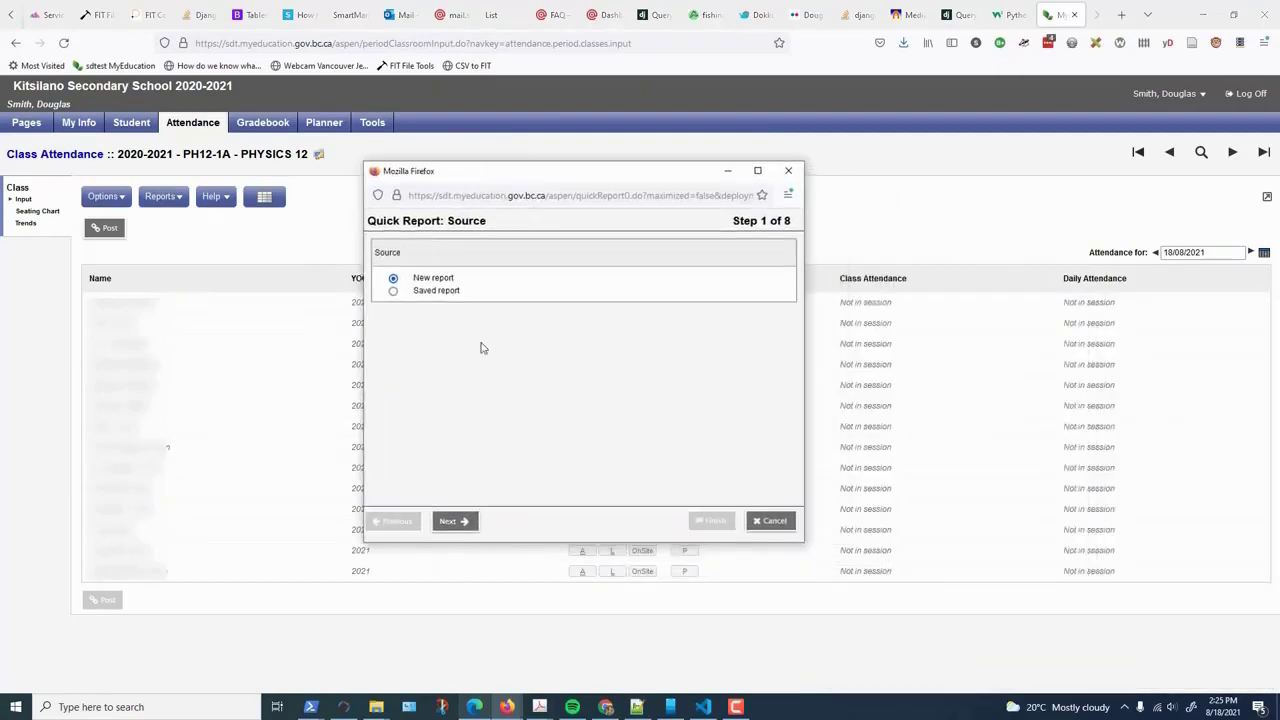
click(465, 524)
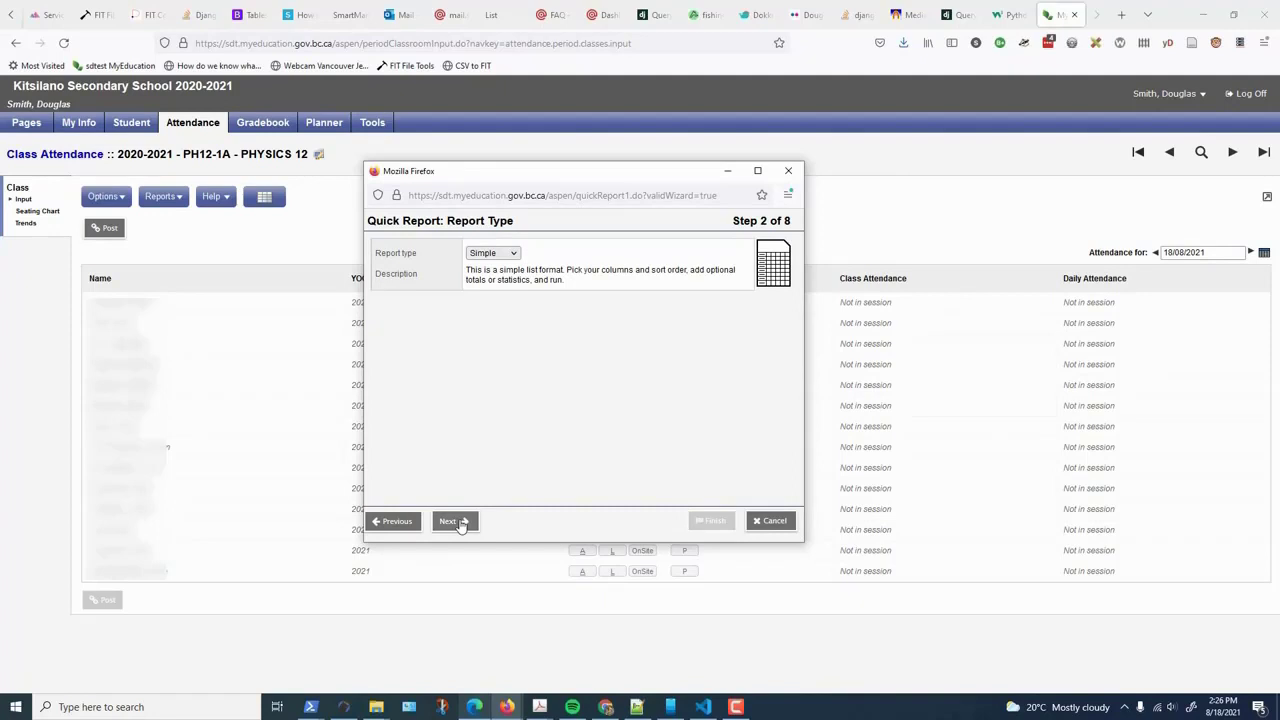
click(460, 523)
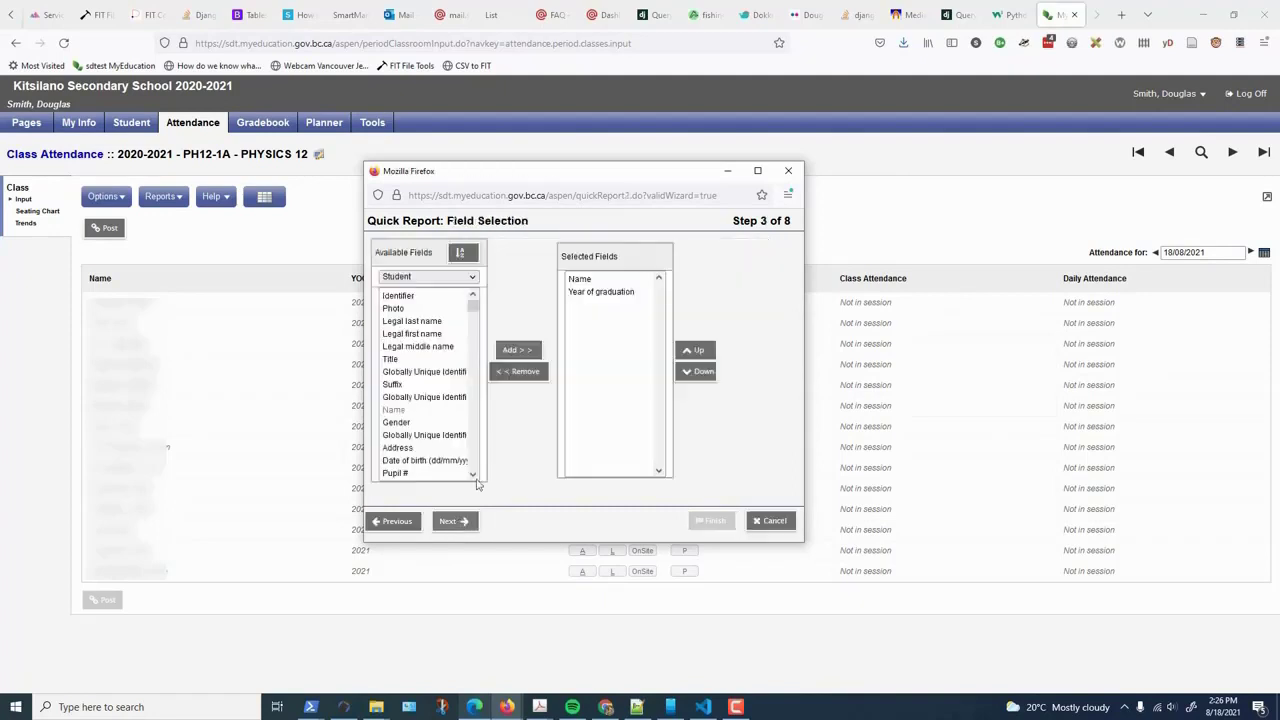
- Remove the Year of graduation and Name fields from the report's selected fields
click(594, 291)
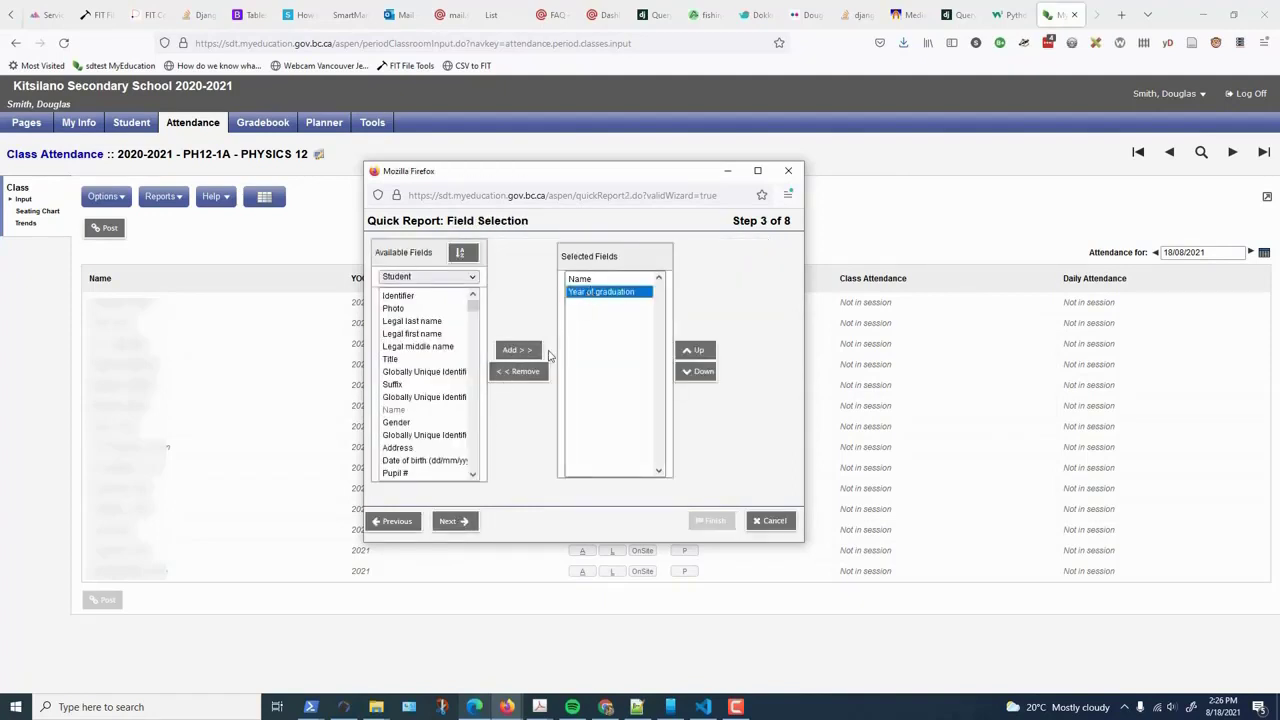
click(538, 376)
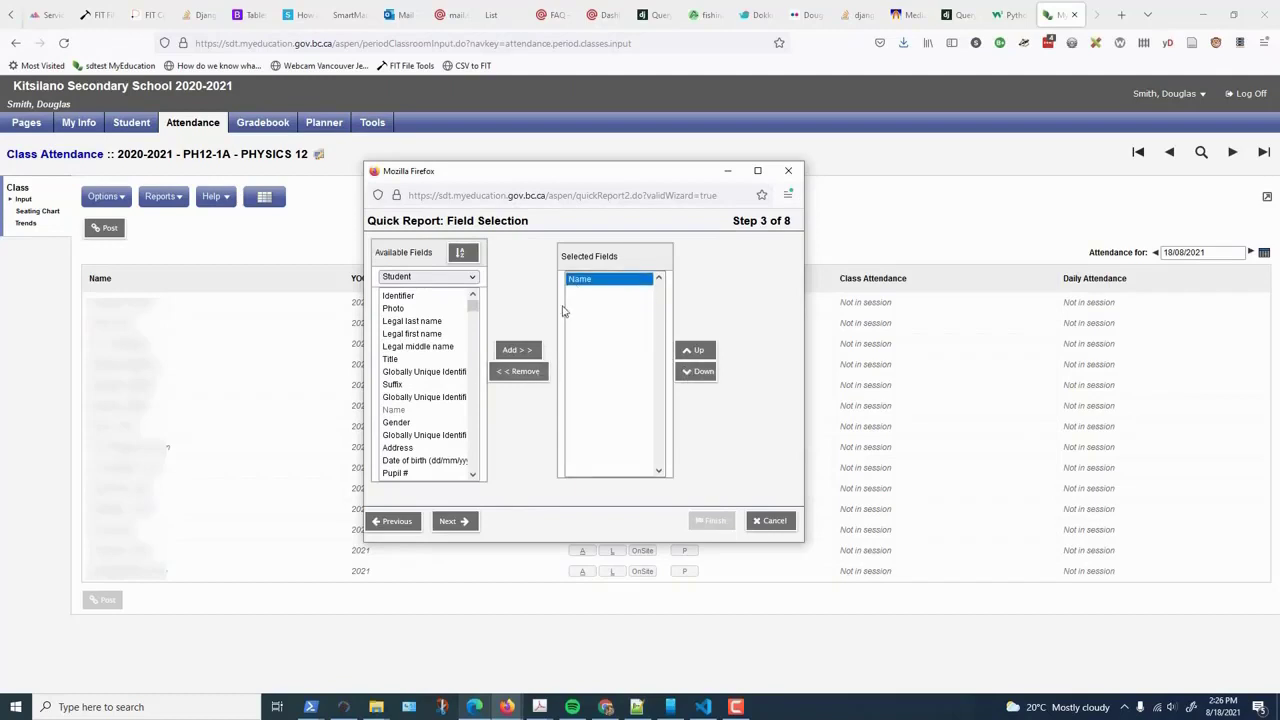
click(526, 373)
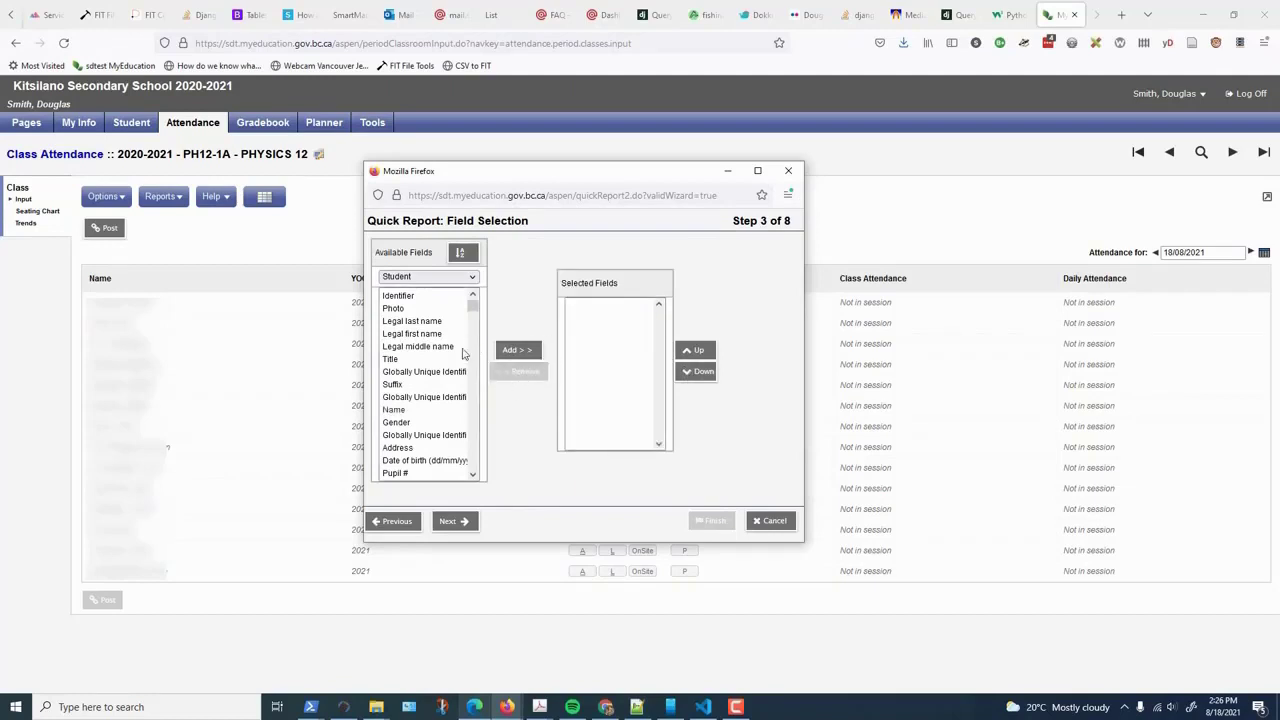
- Add the student fields Pupil #, Usual first name and Usual last name to the report, in that order
click(404, 476)
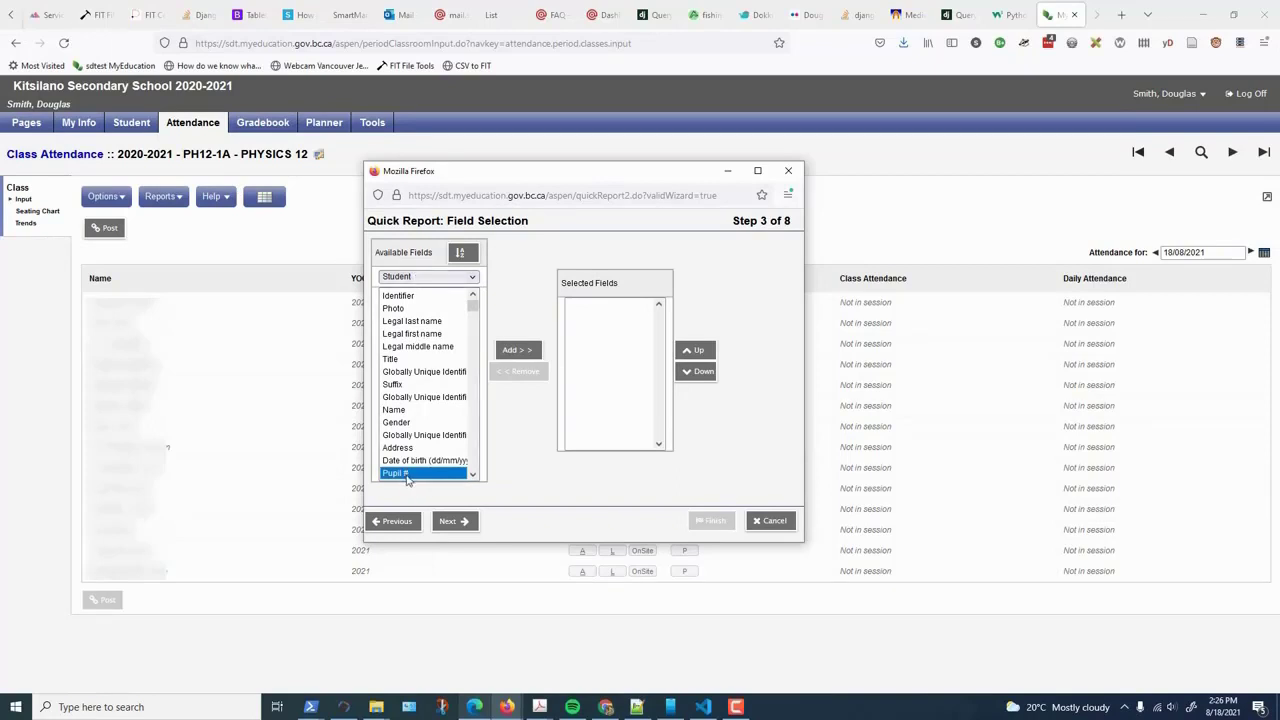
click(515, 350)
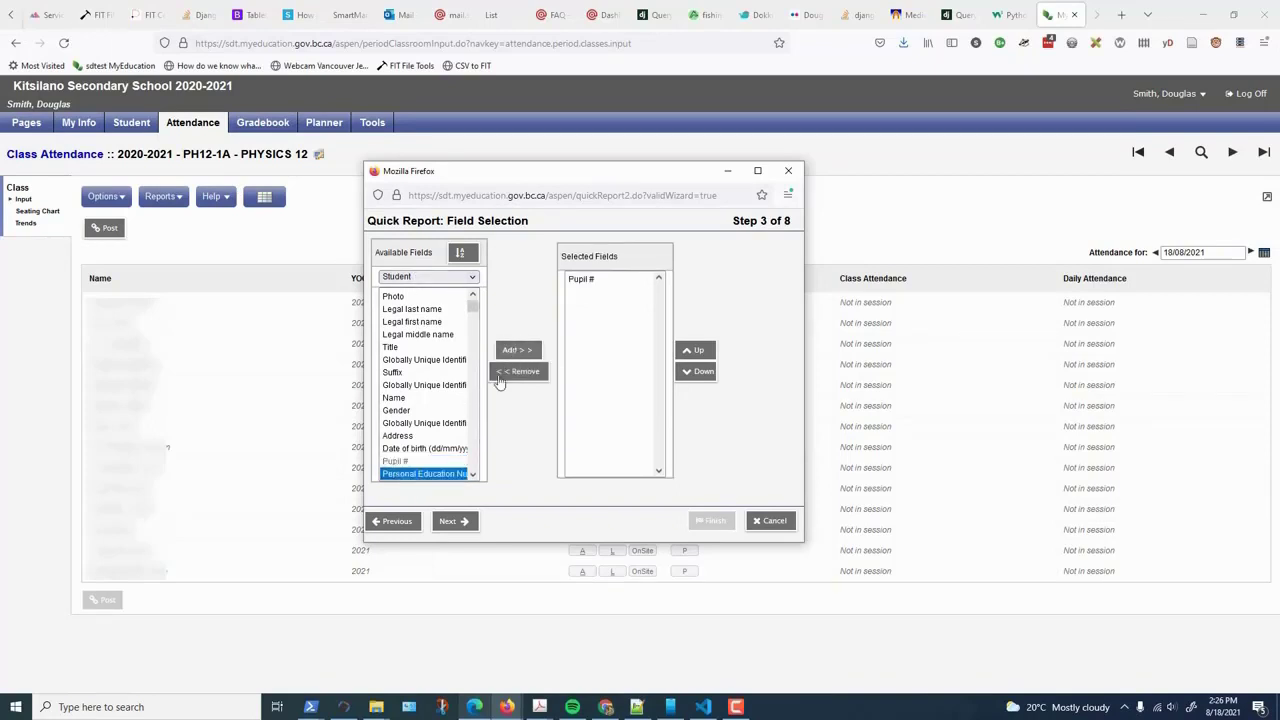
drag(473, 306, 475, 338)
drag(476, 347, 474, 388)
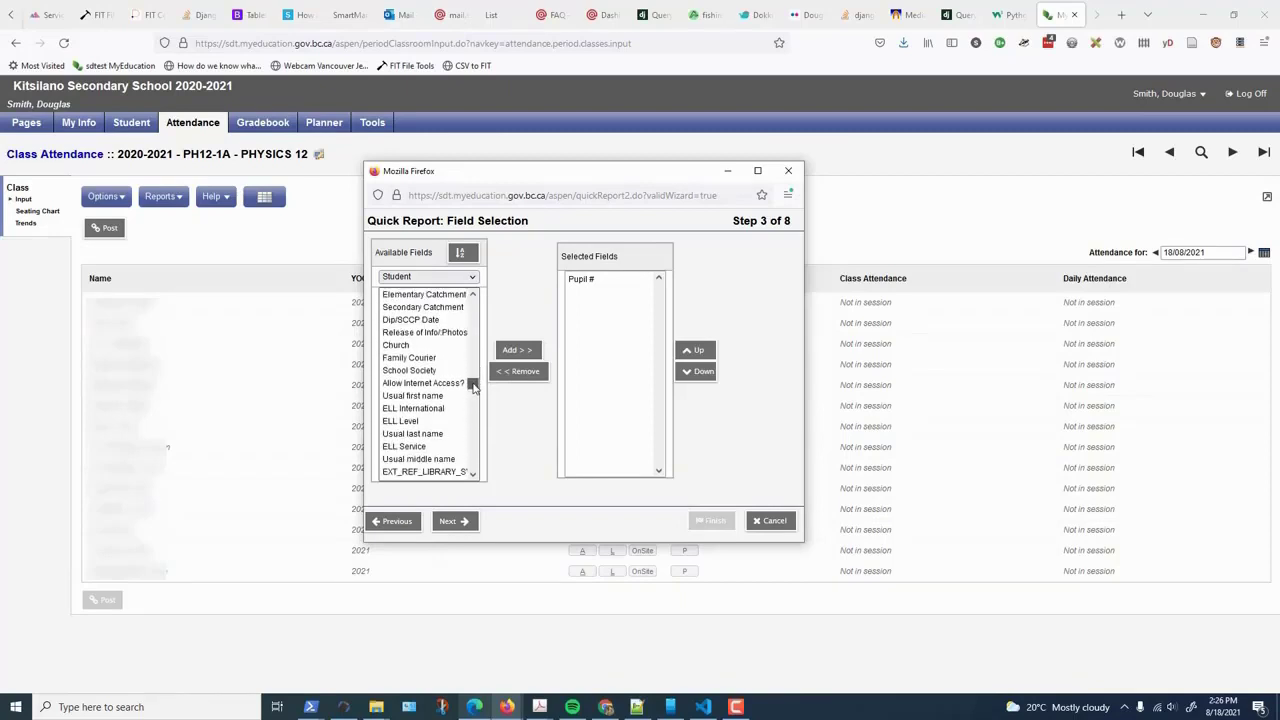
click(422, 397)
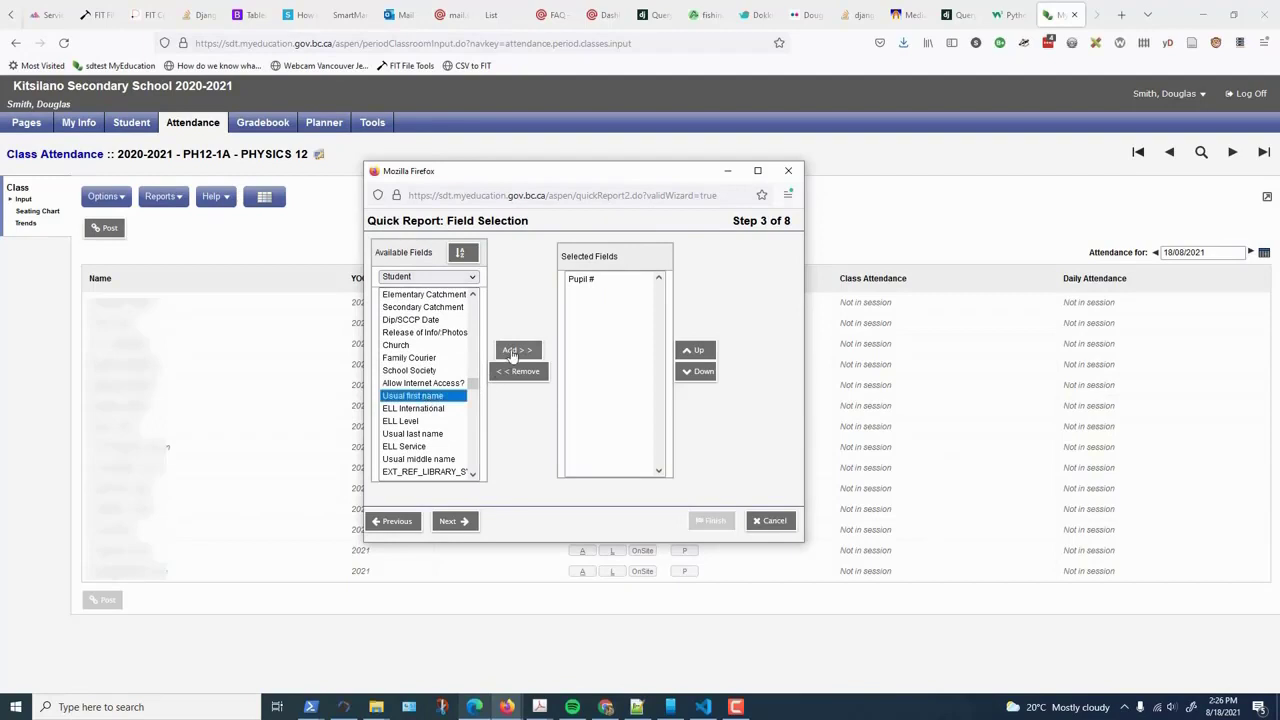
click(512, 352)
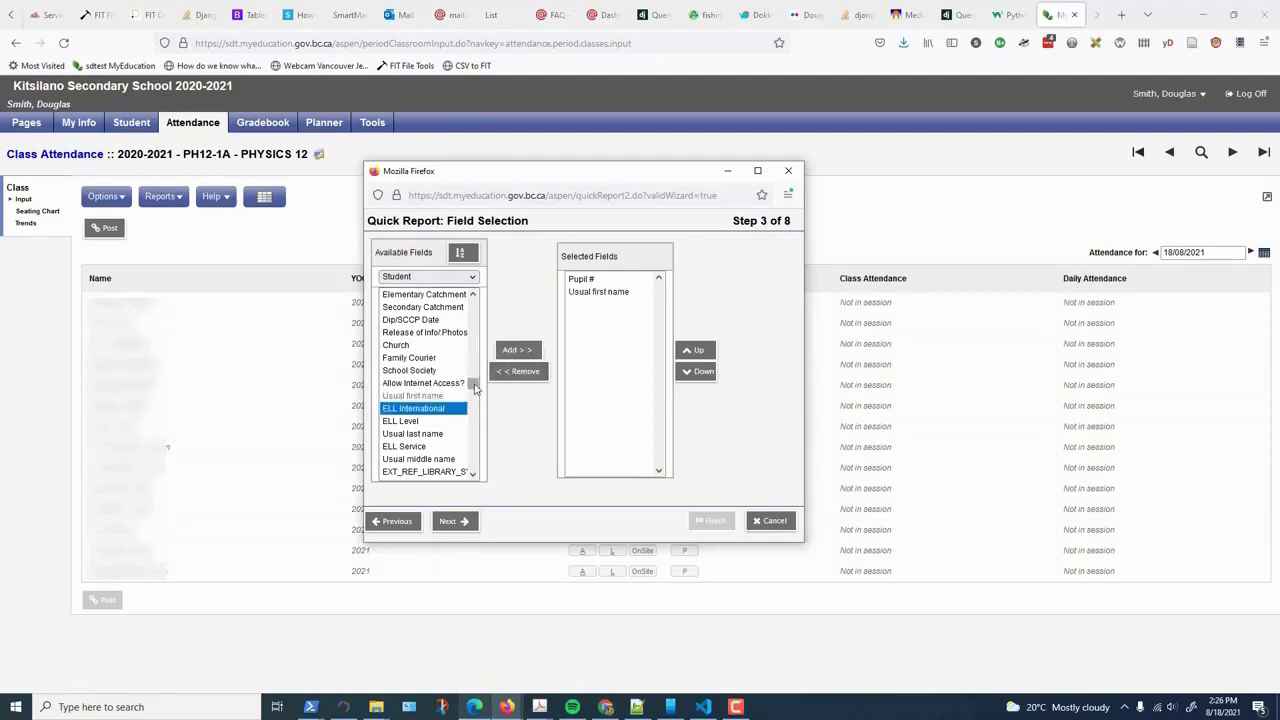
click(434, 434)
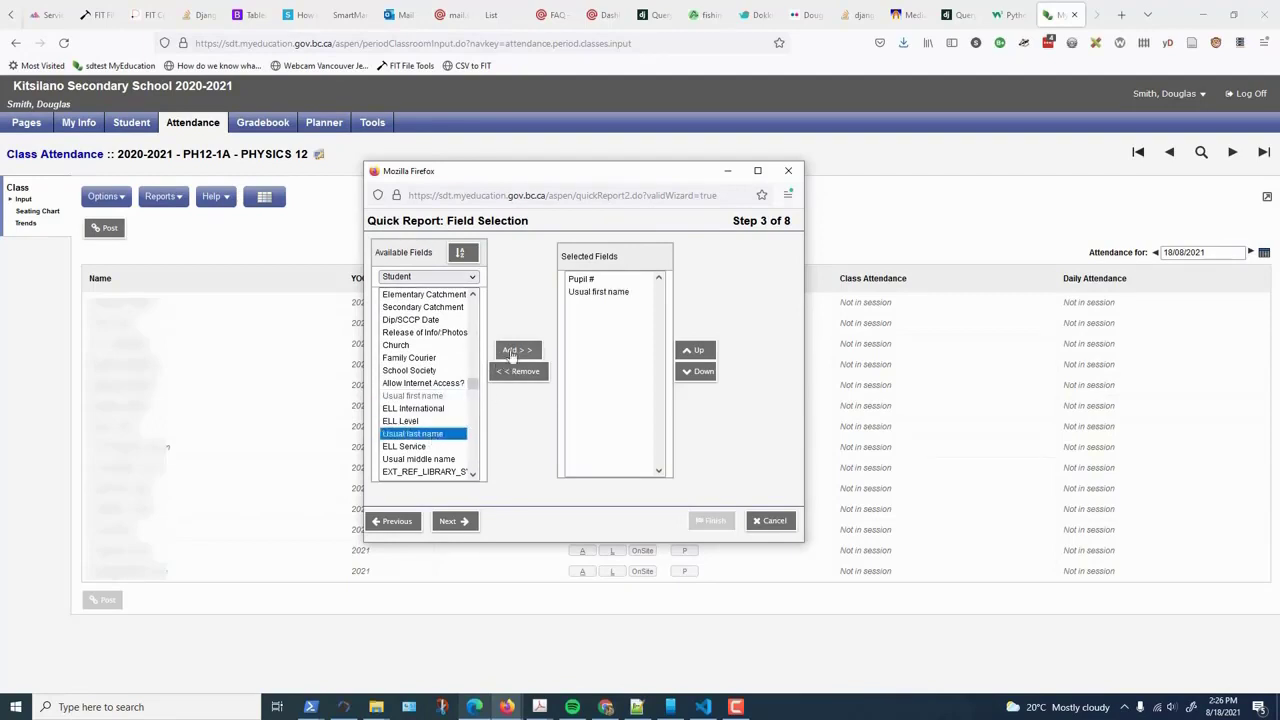
click(512, 352)
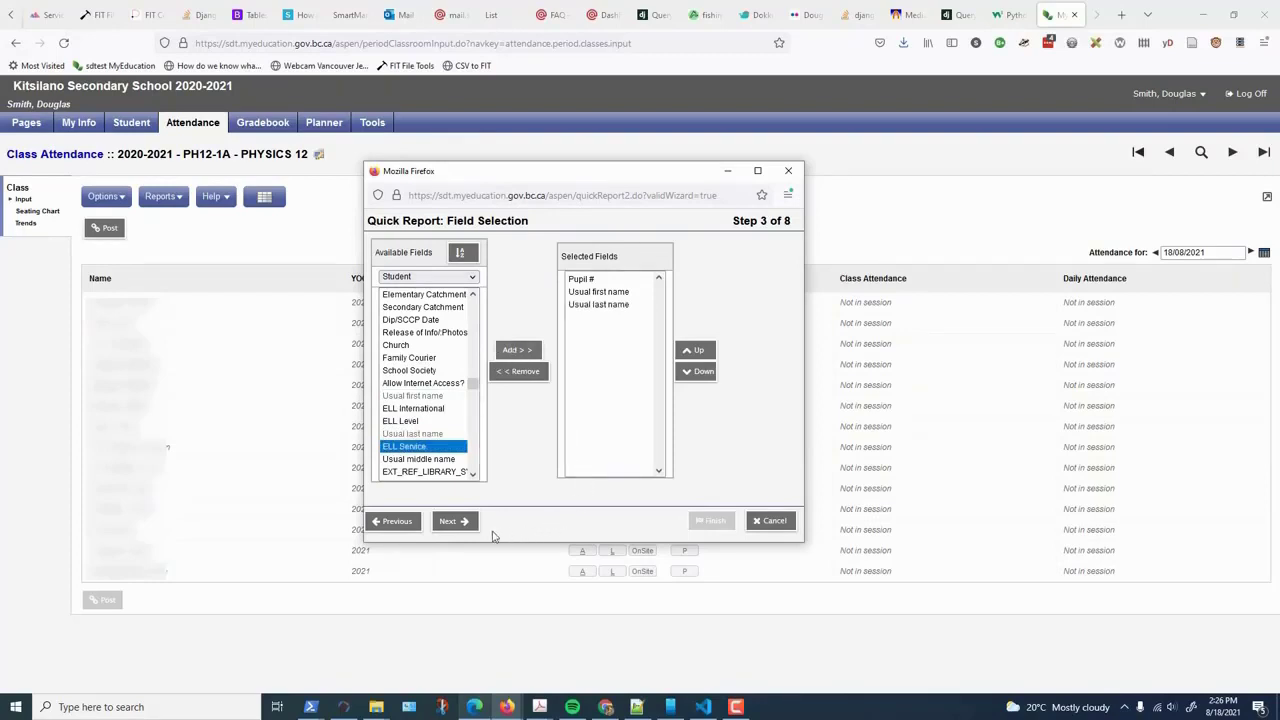
- Keep the default sort order and totals, and set the report format to Comma-separated values (CSV)
click(455, 521)
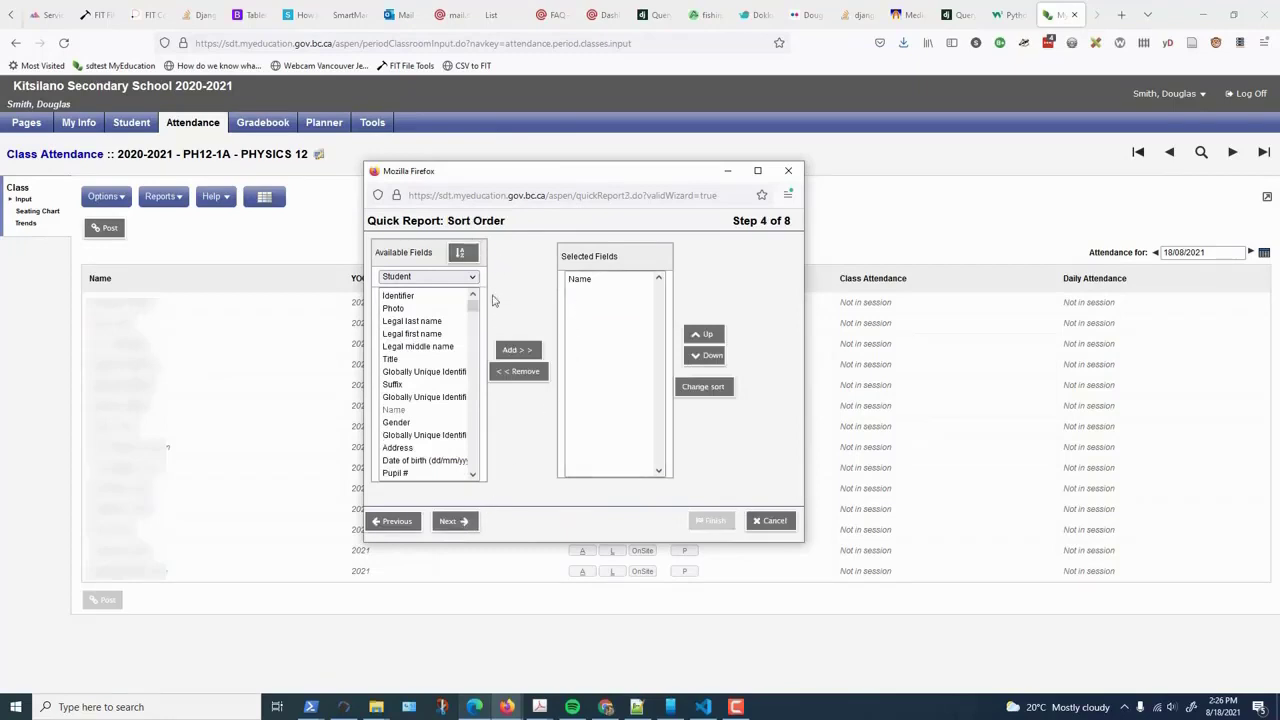
click(459, 525)
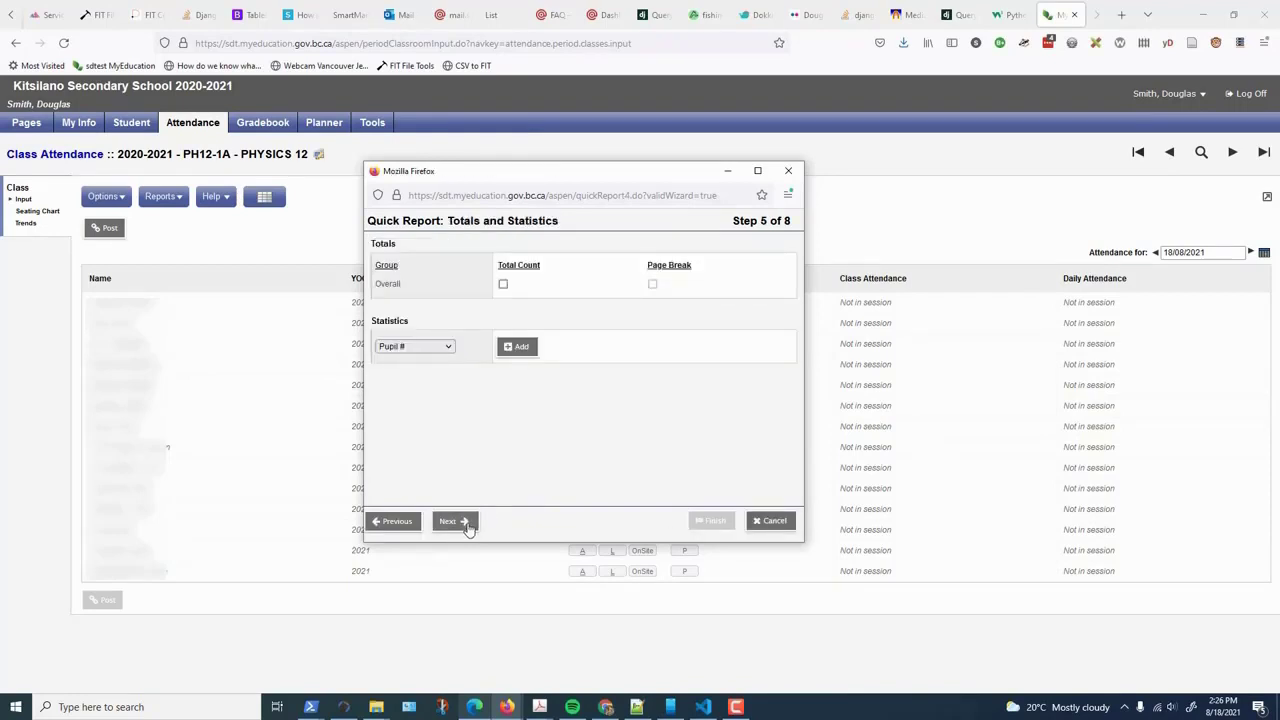
click(461, 524)
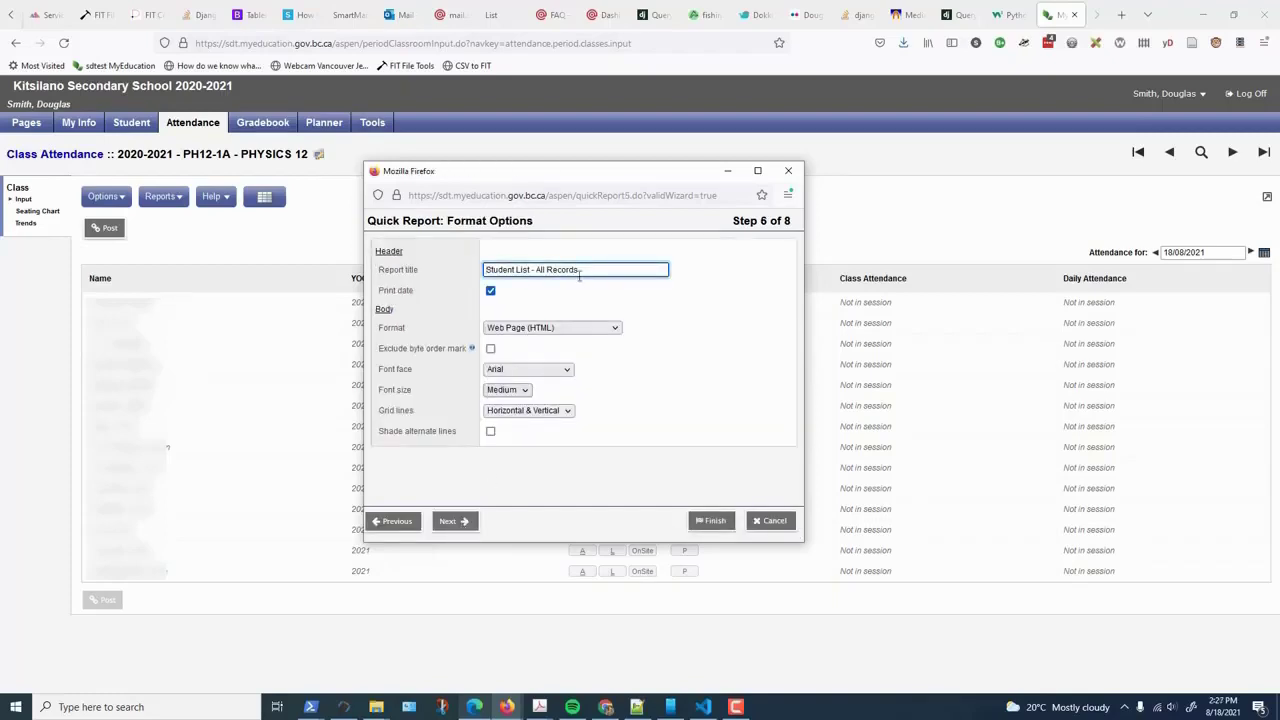
click(571, 332)
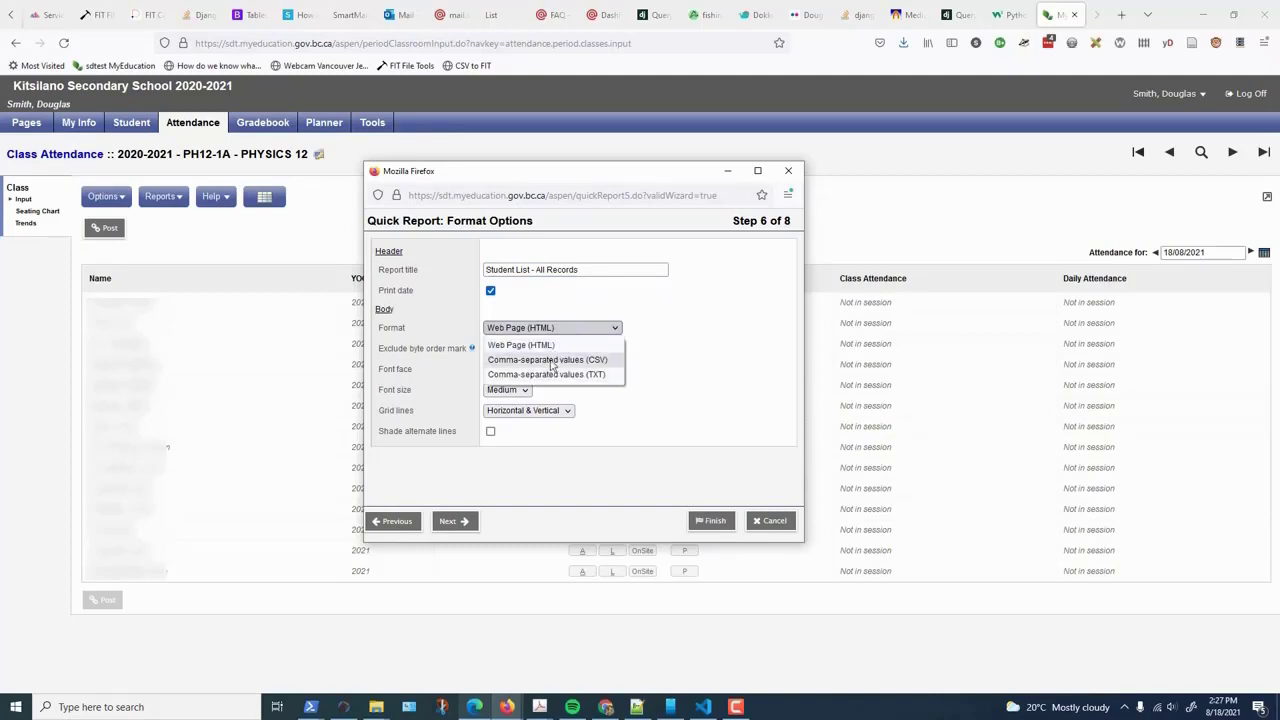
click(550, 362)
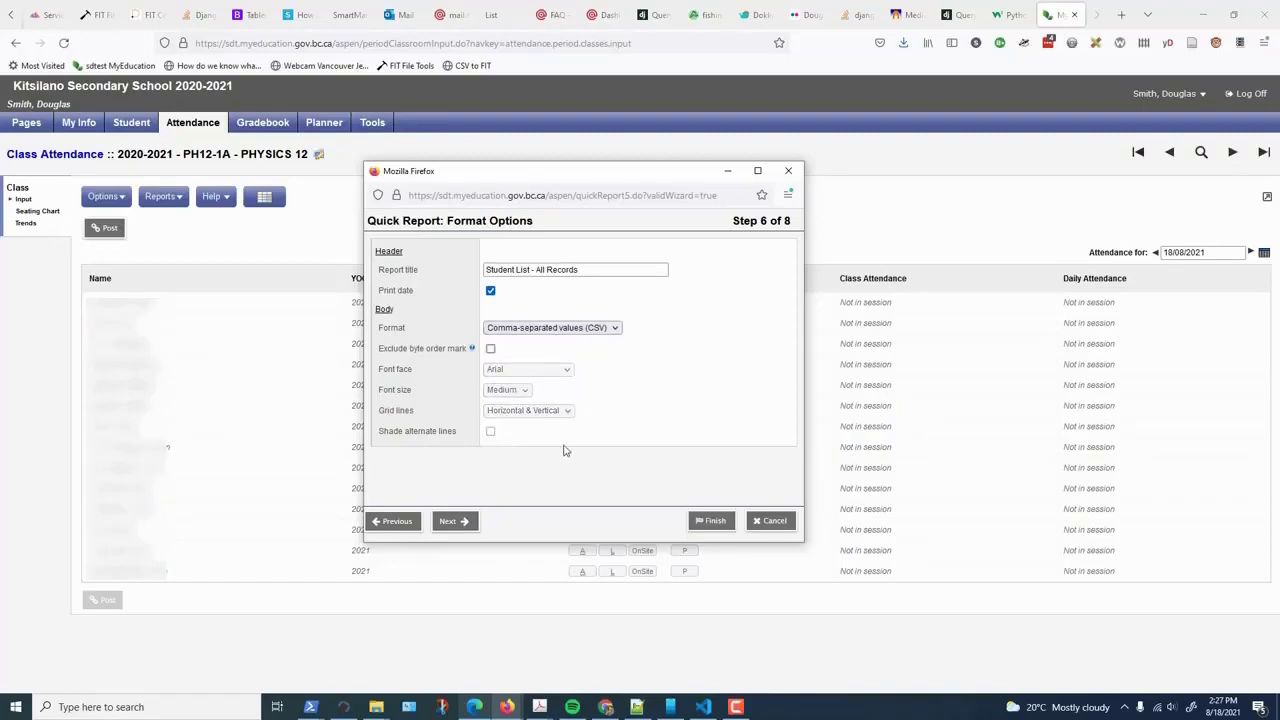
- Keep the default field formats, save the Quick Report under the name SmartMark, and generate it
click(462, 524)
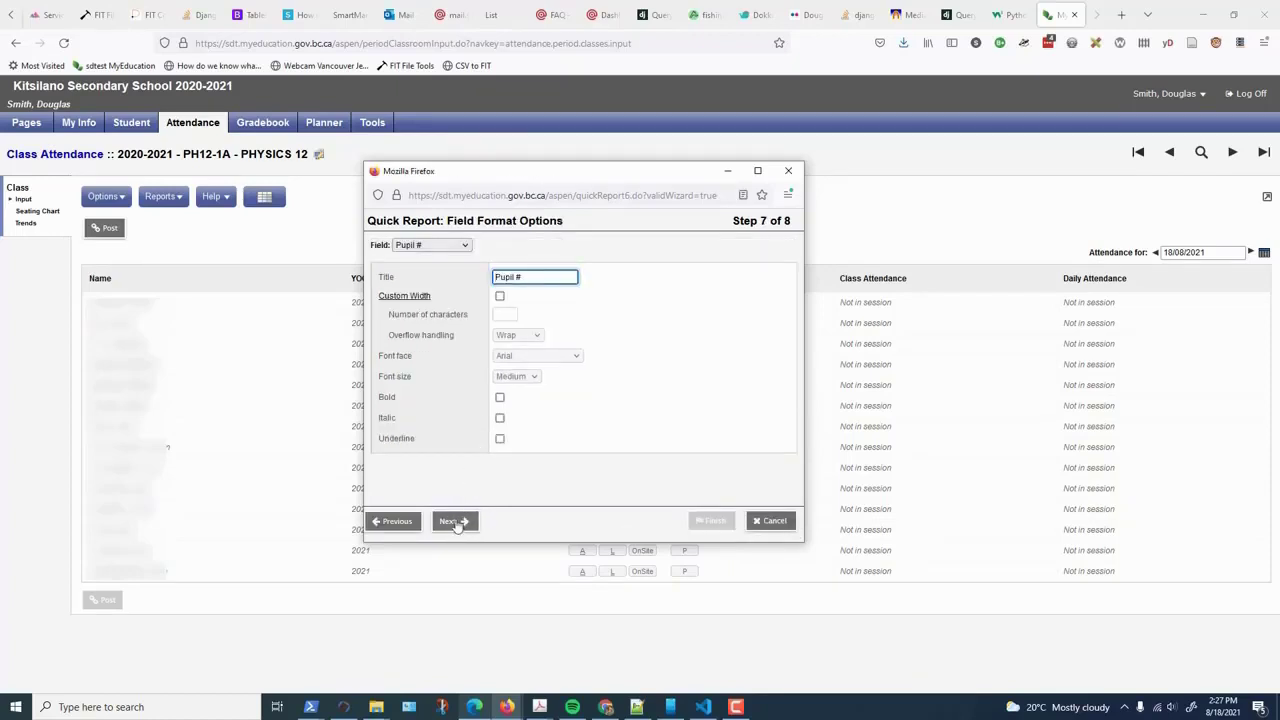
click(456, 524)
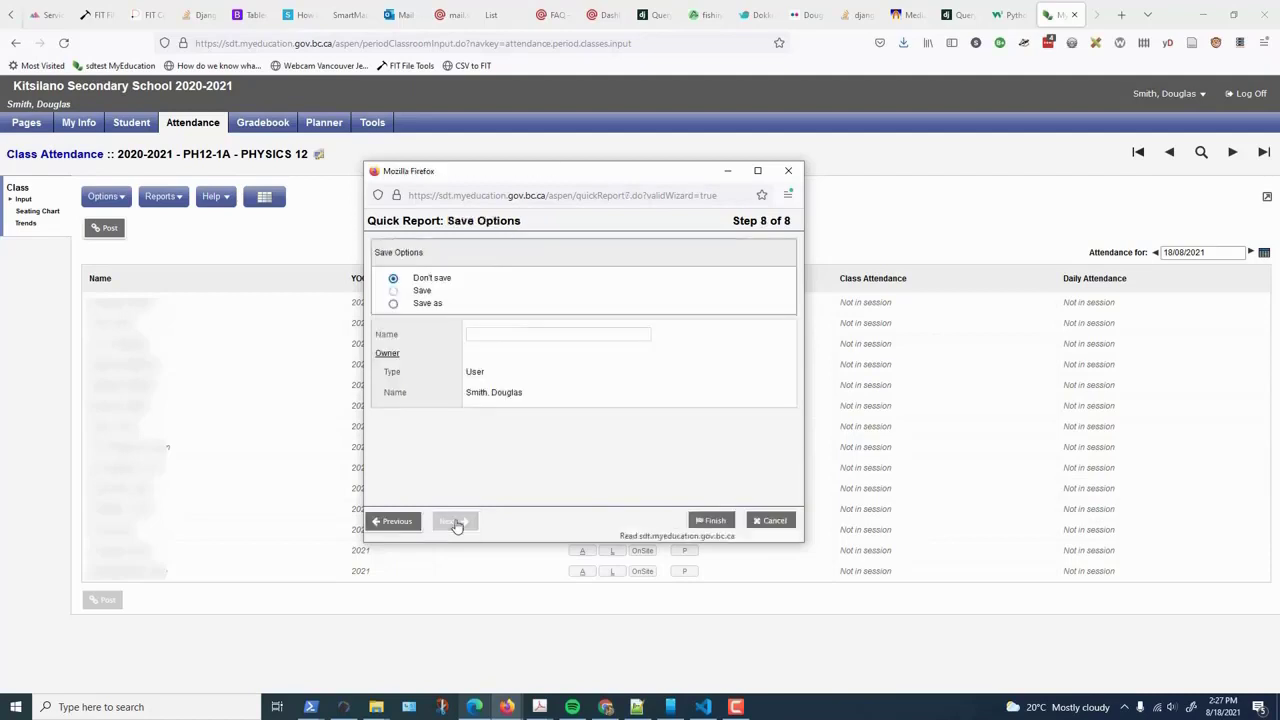
click(393, 304)
click(500, 338)
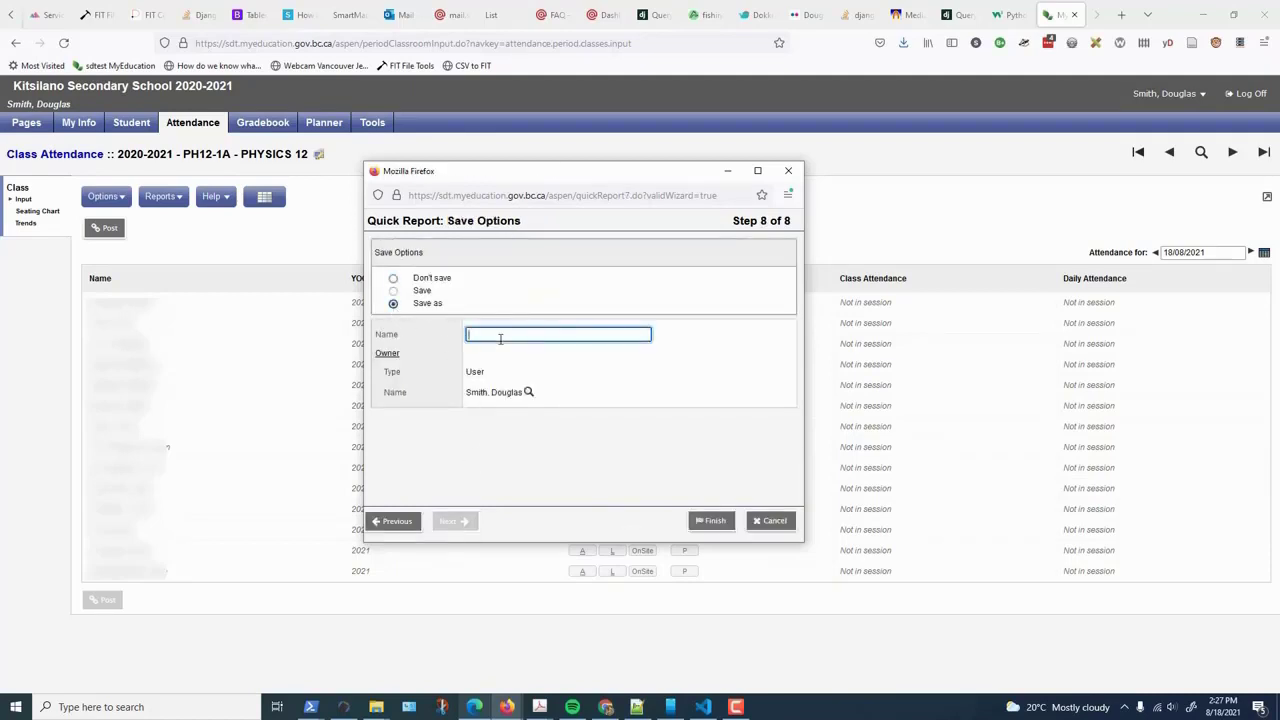
text(SmartMark)
click(712, 522)
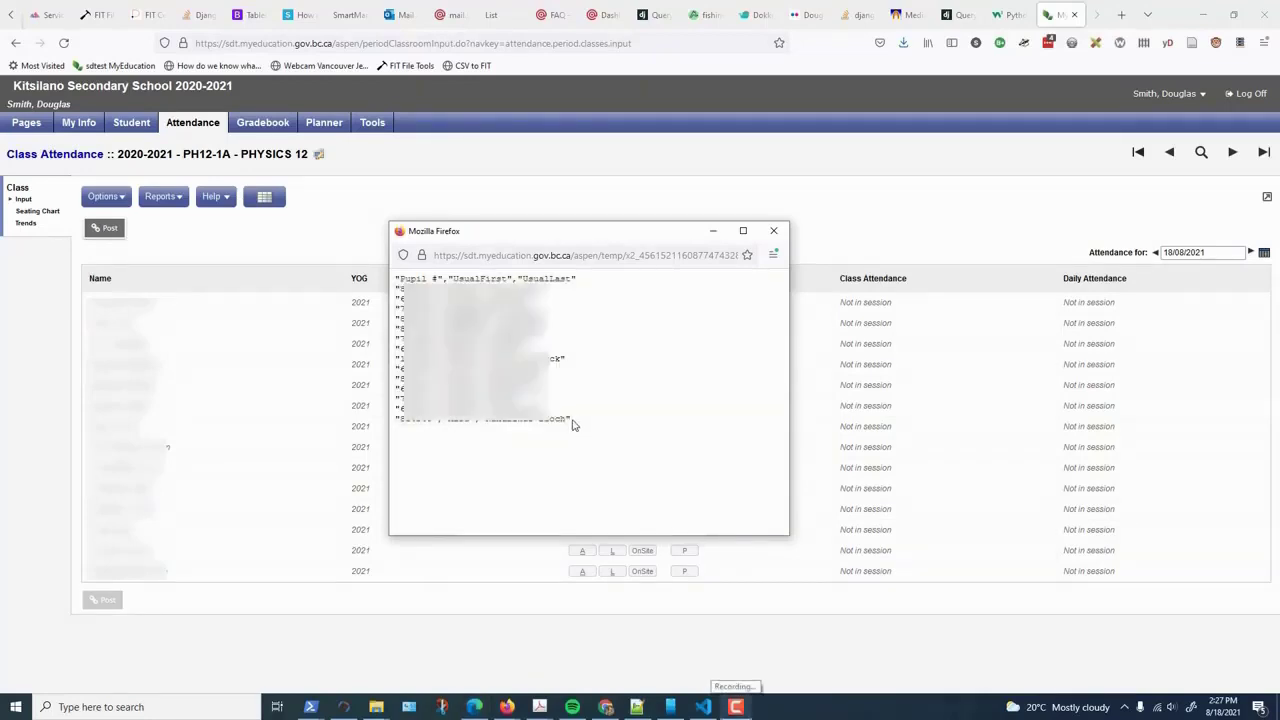
- Copy all the generated report text, including the header row and every student record
drag(573, 425, 385, 283)
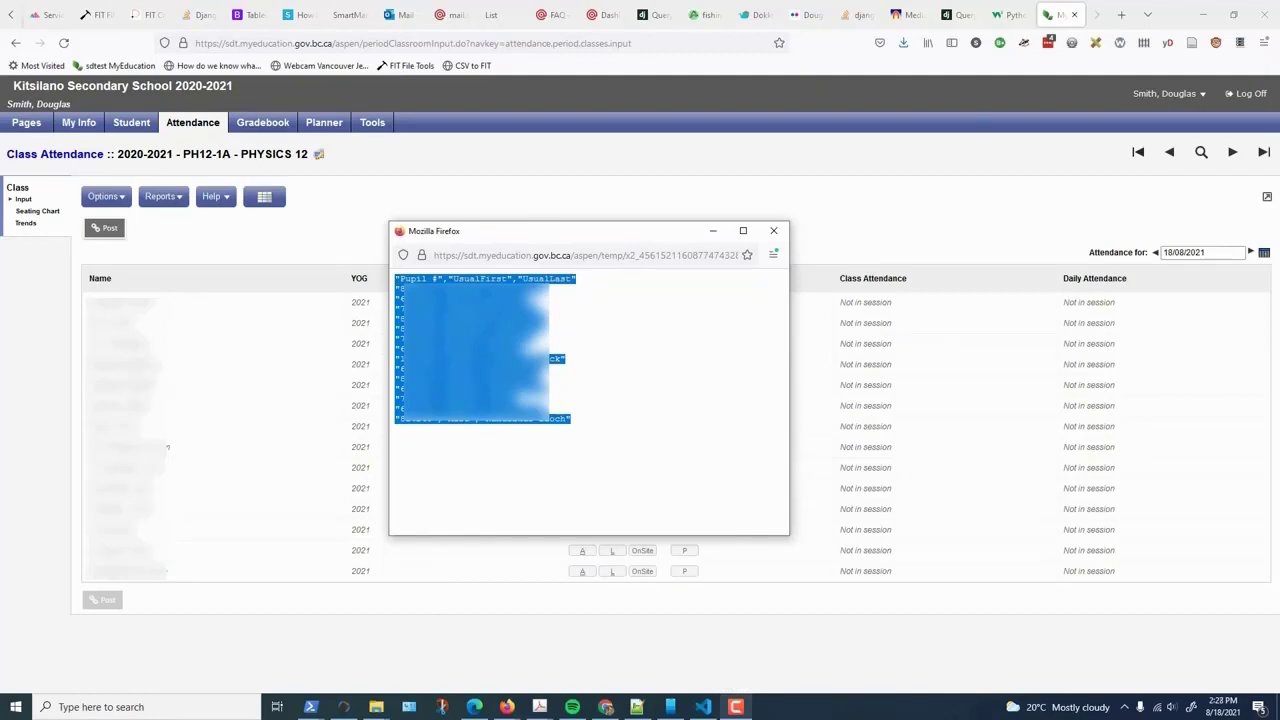
right_click(457, 341)
click(495, 360)
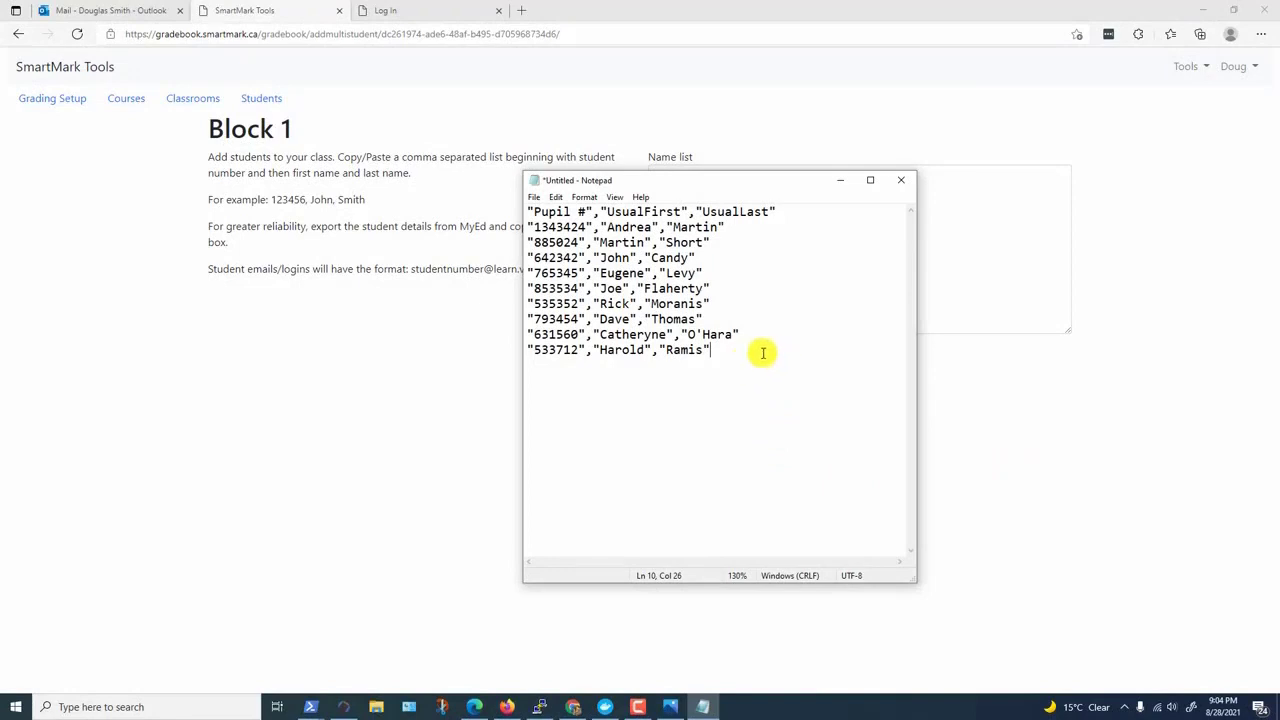
- Copy the whole student list from Notepad into the Block 1 name list in SmartMark, keeping the header row, and submit it
drag(713, 350, 528, 212)
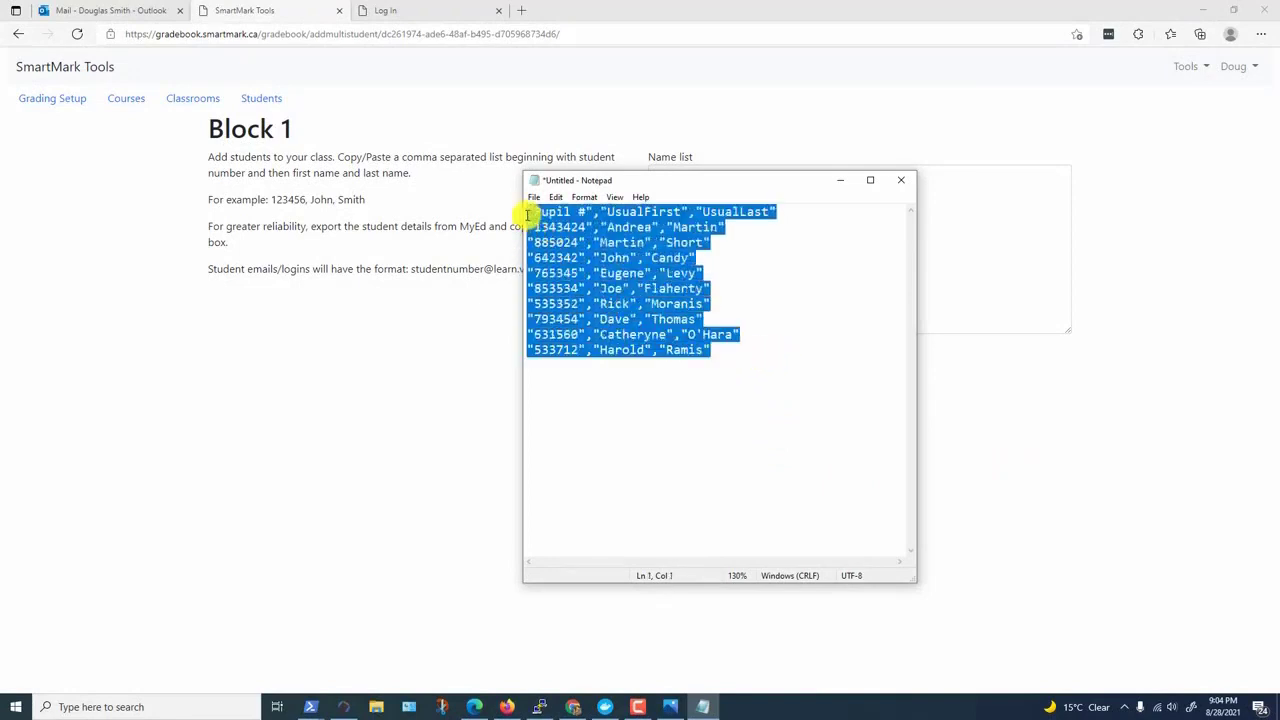
click(966, 264)
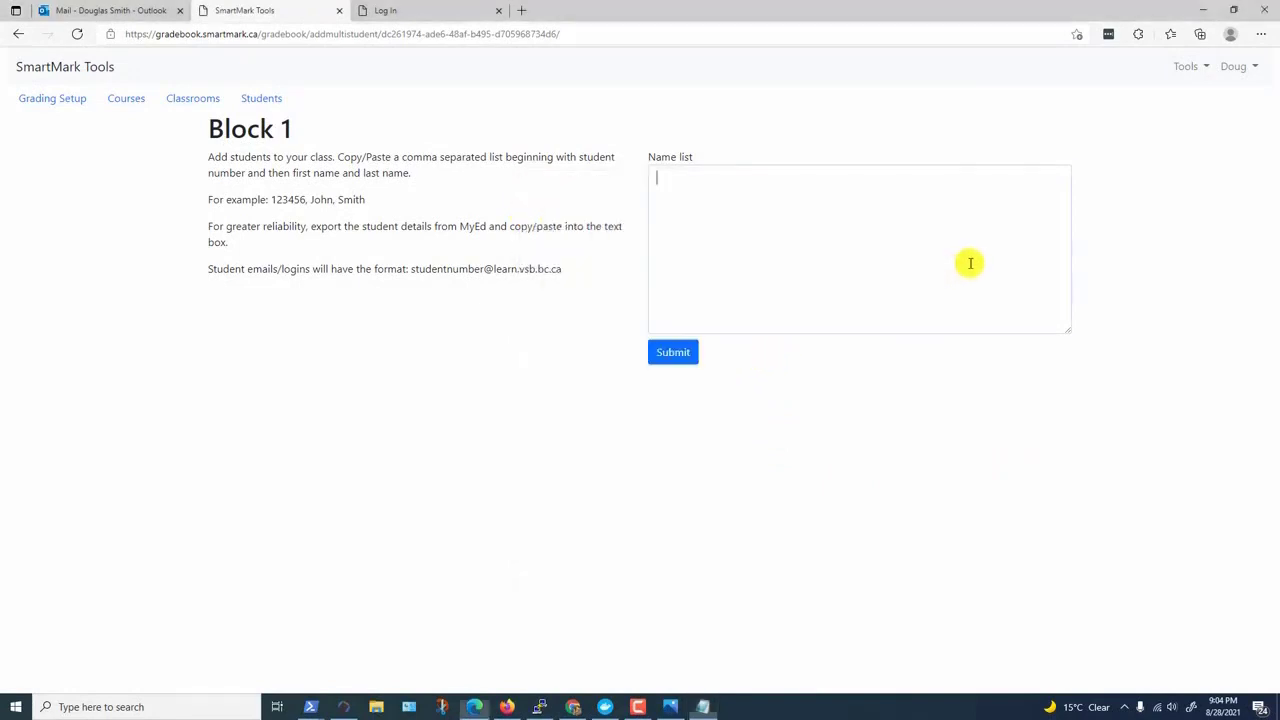
key(ctrl+v)
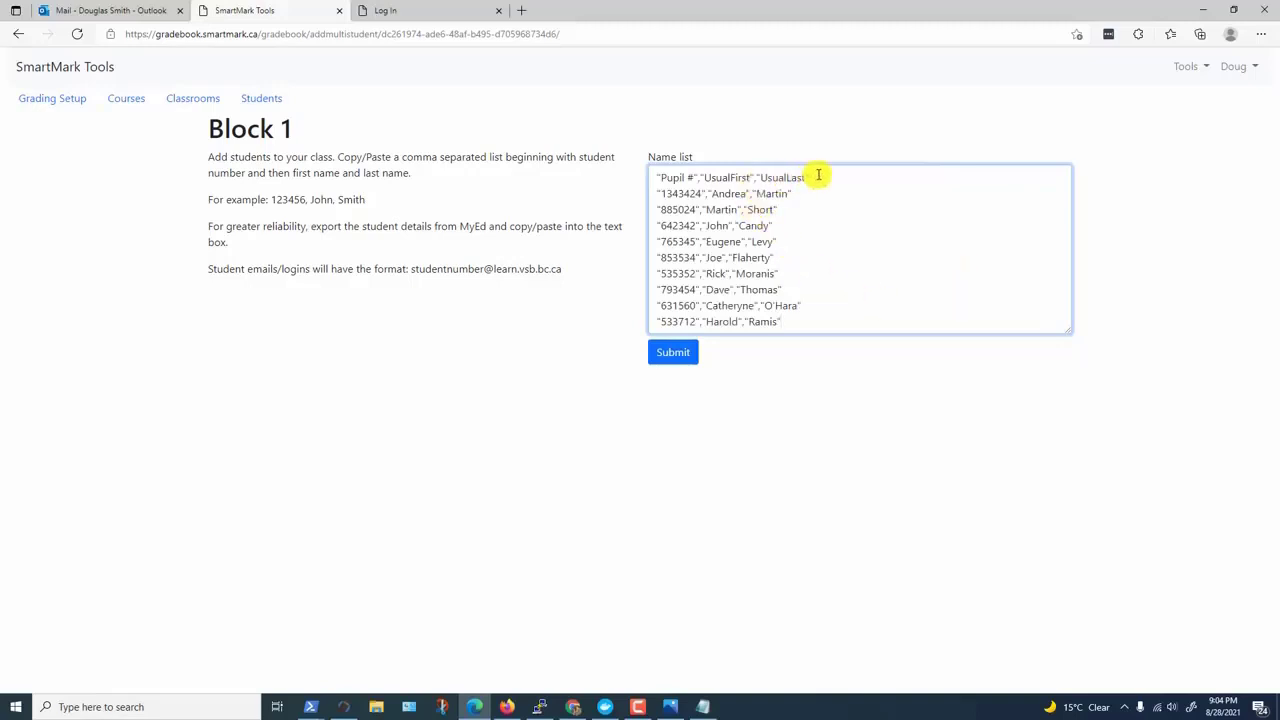
drag(817, 177, 655, 177)
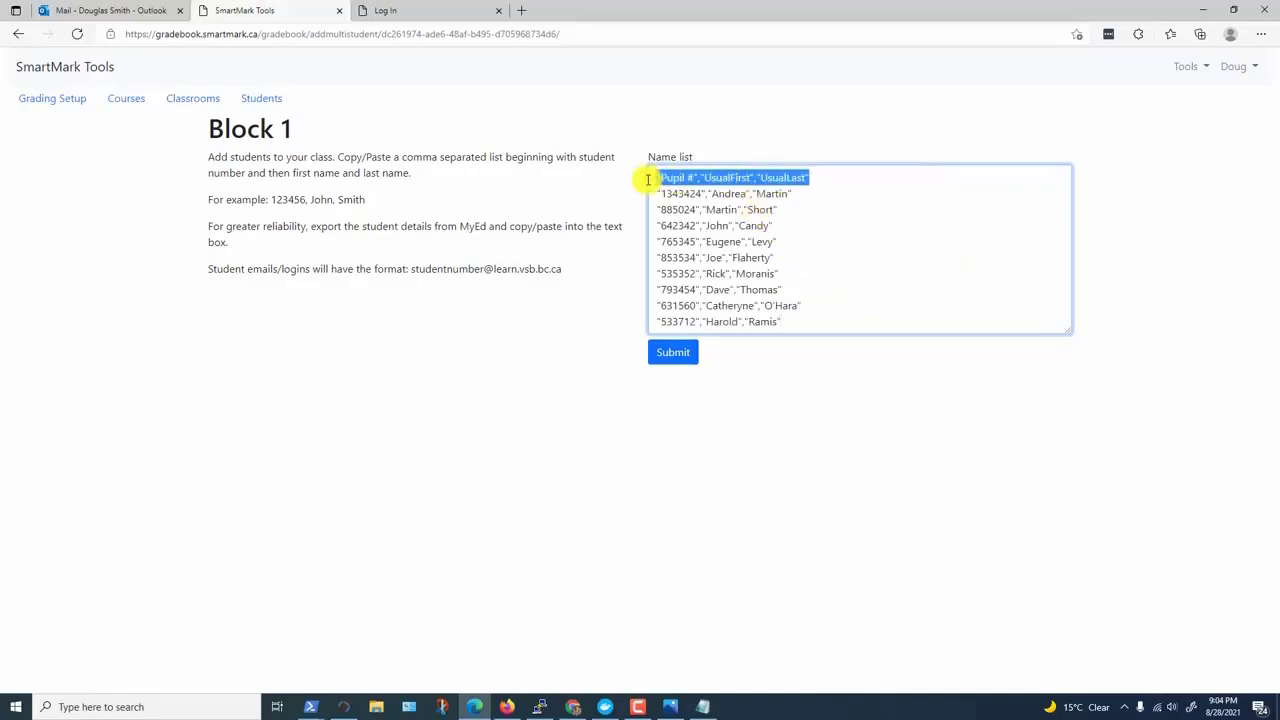
click(837, 200)
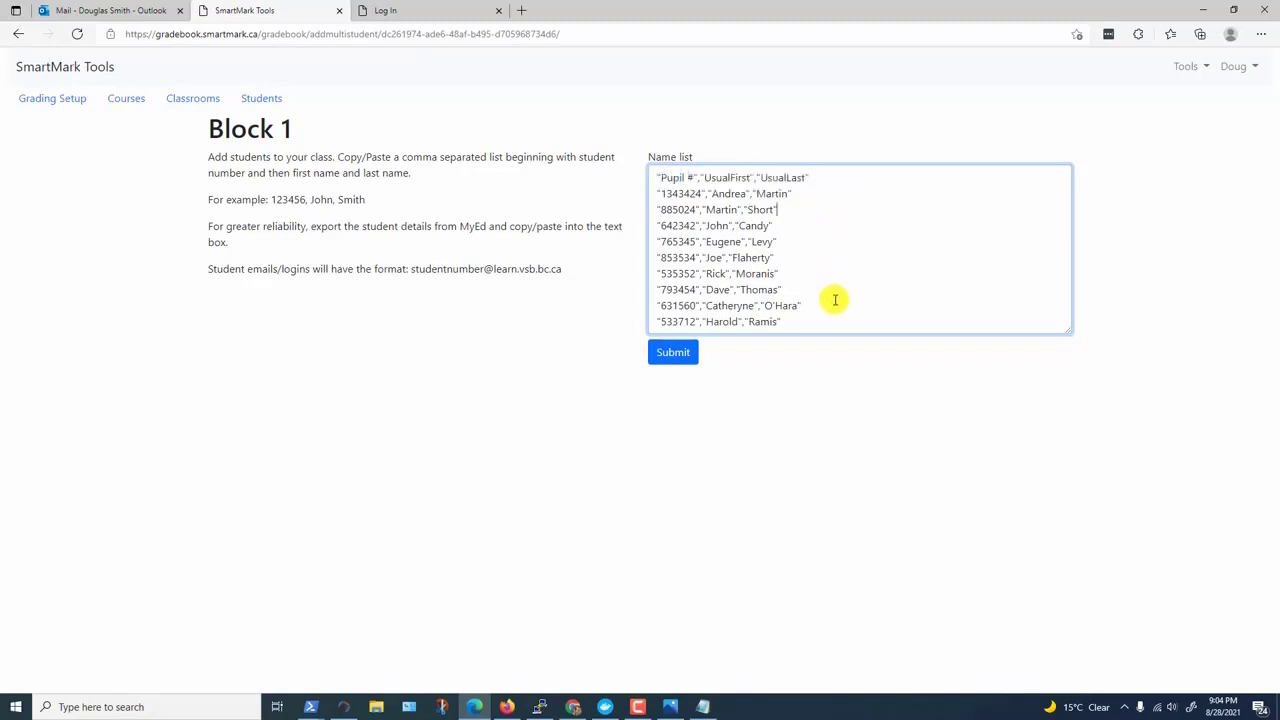
click(686, 355)
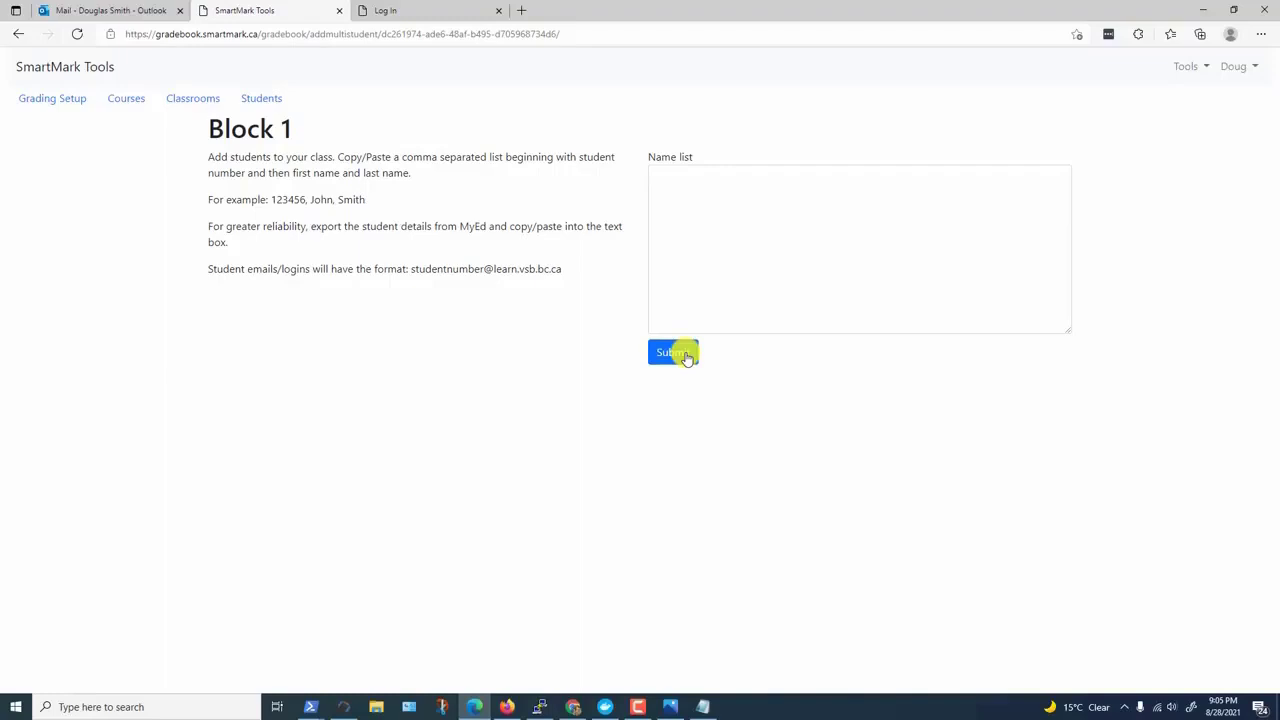
click(673, 353)
- View the list of classes, and open the student setup page for choosing a class
click(180, 102)
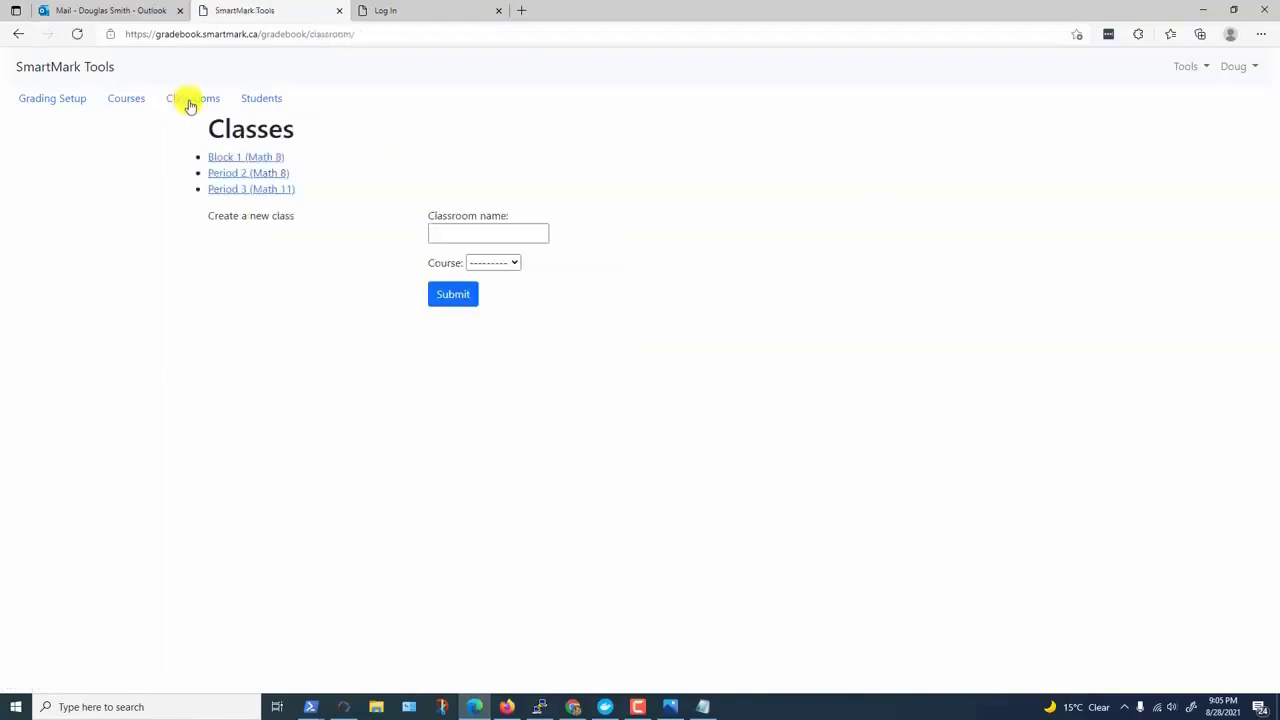
click(260, 100)
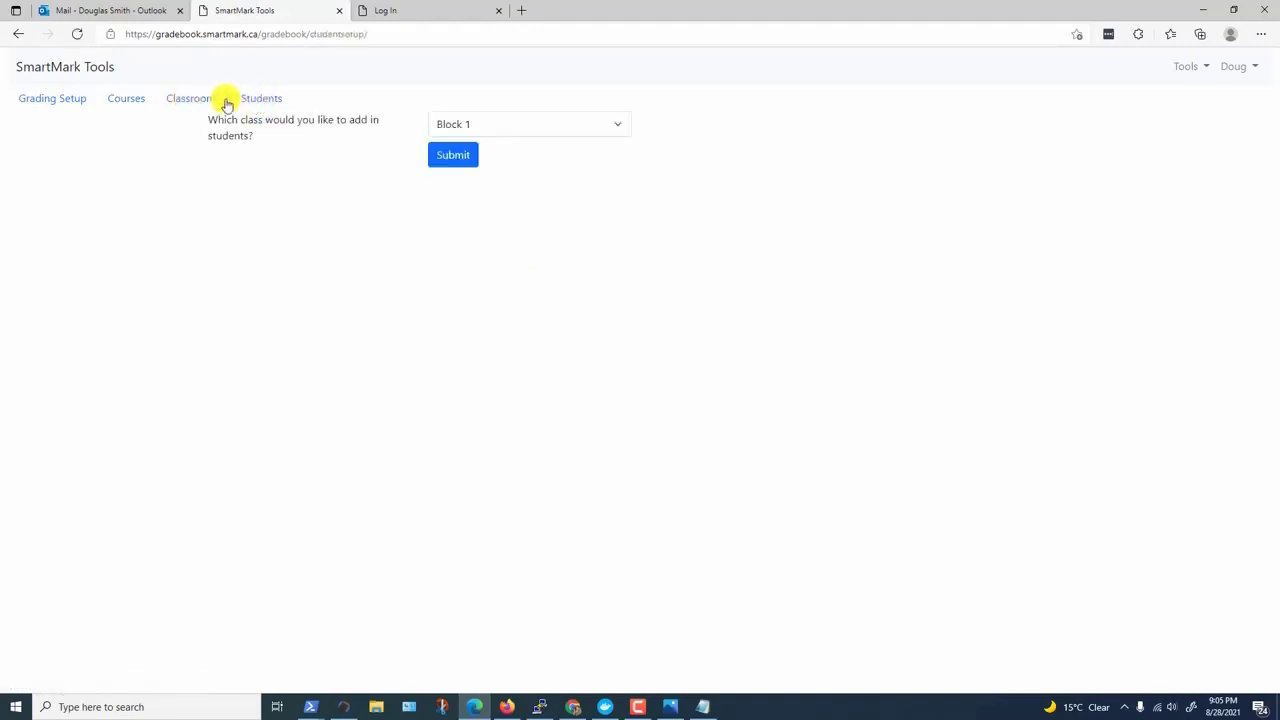